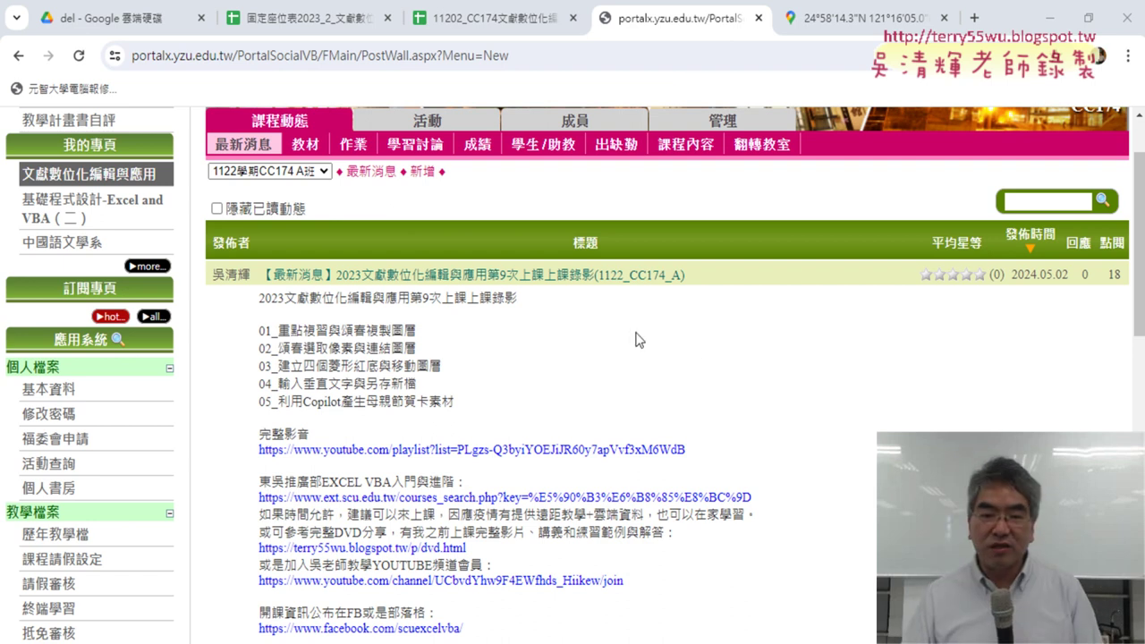
# Highlight the word 頌春 in topic 01 of the course post while explaining it
pyautogui.scroll(-2, 791, 319)
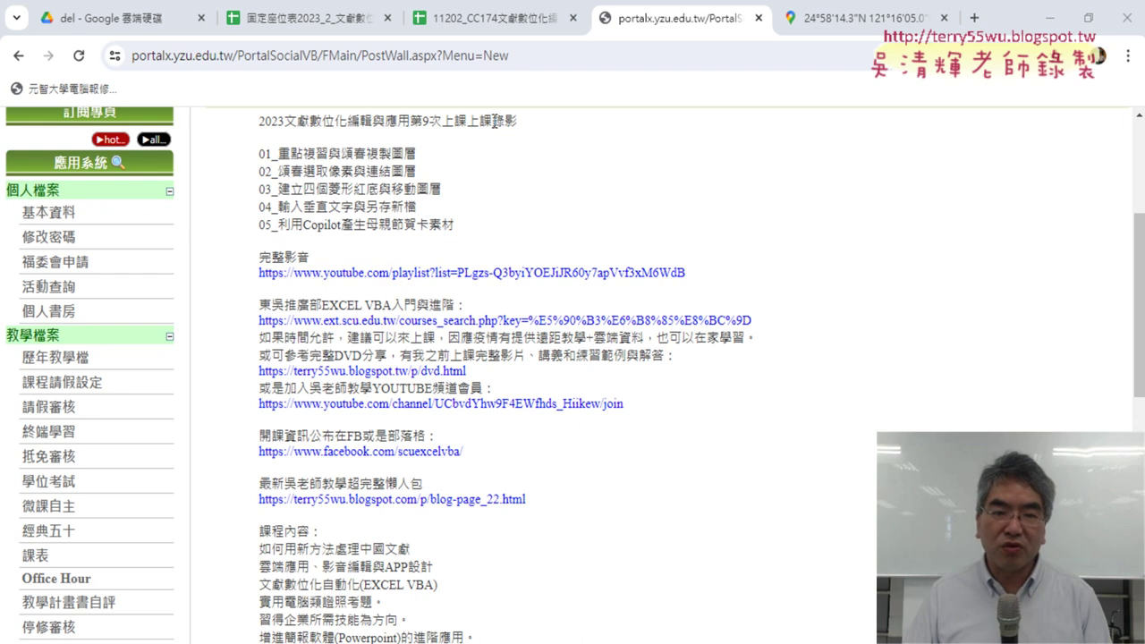
pyautogui.scroll(1, 494, 121)
pyautogui.moveTo(491, 213); pyautogui.dragTo(530, 231)
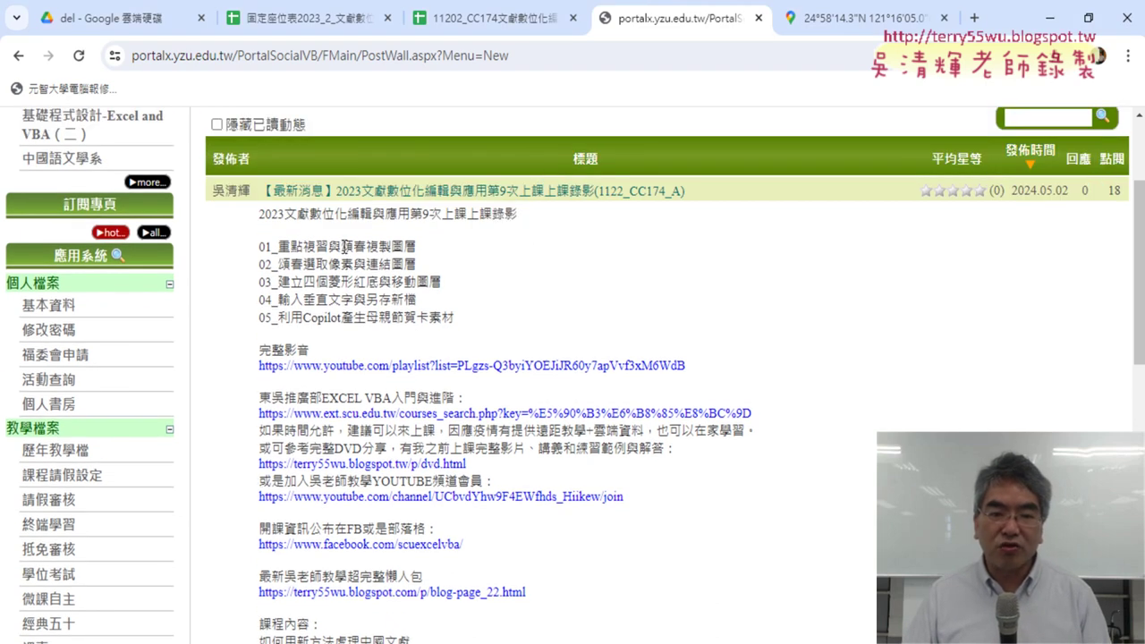
pyautogui.moveTo(342, 249); pyautogui.dragTo(366, 249)
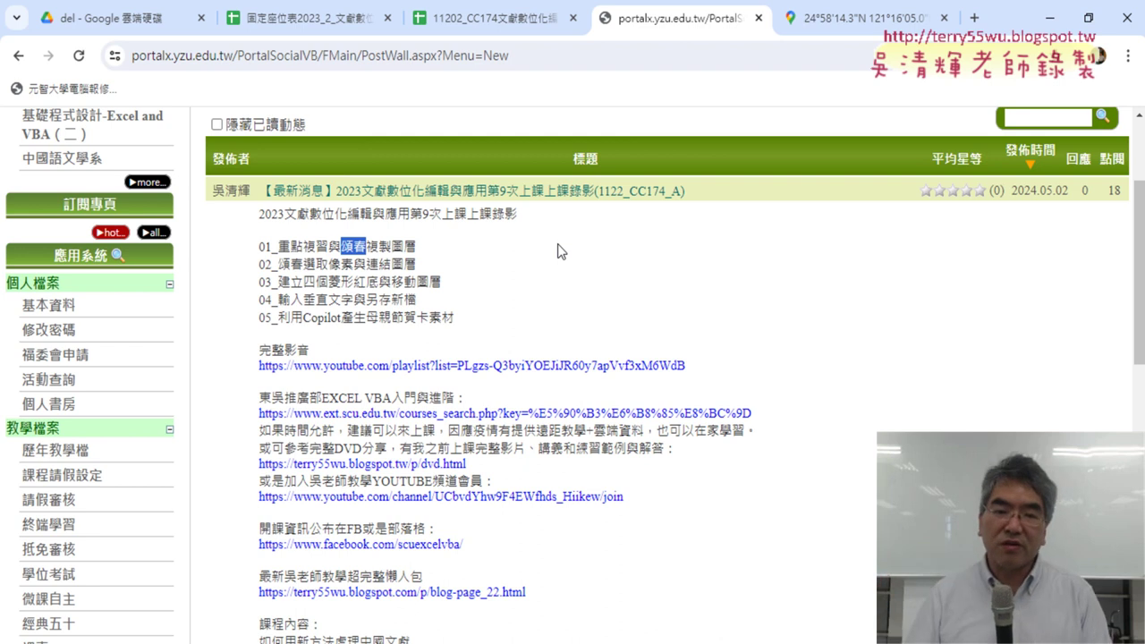
pyautogui.click(416, 252)
pyautogui.moveTo(341, 245); pyautogui.dragTo(366, 245)
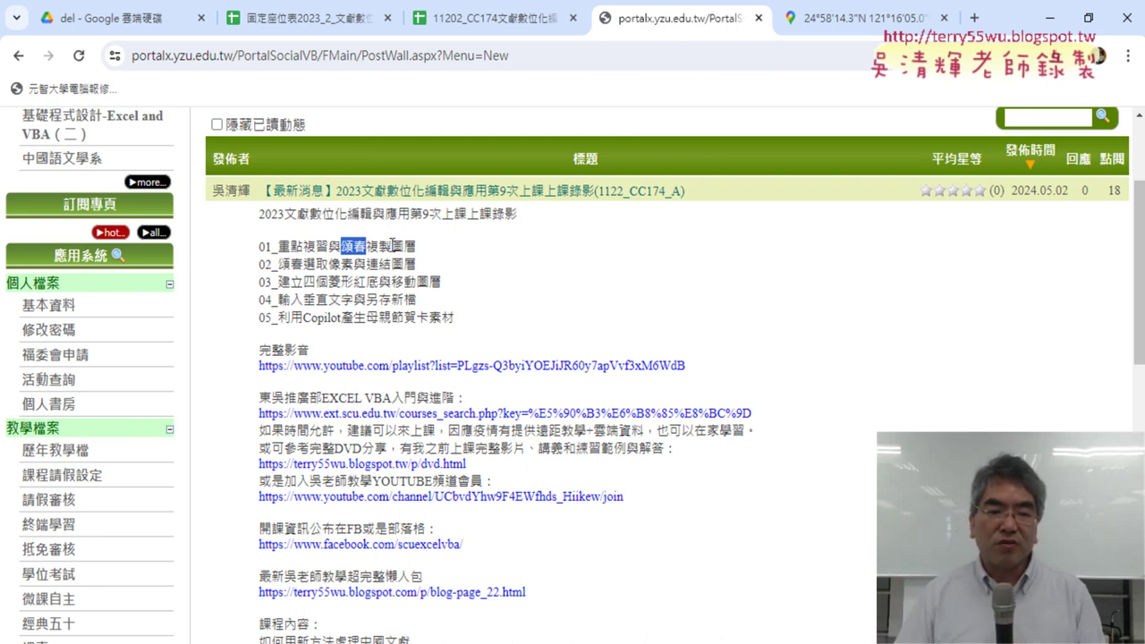
pyautogui.click(411, 254)
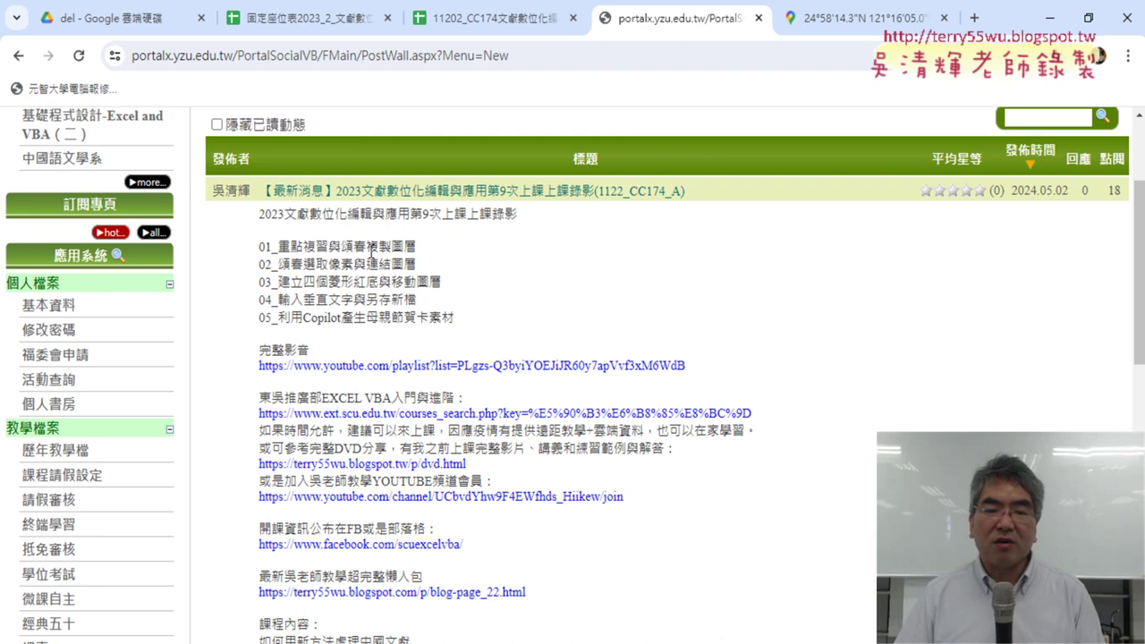
pyautogui.moveTo(341, 247); pyautogui.dragTo(366, 247)
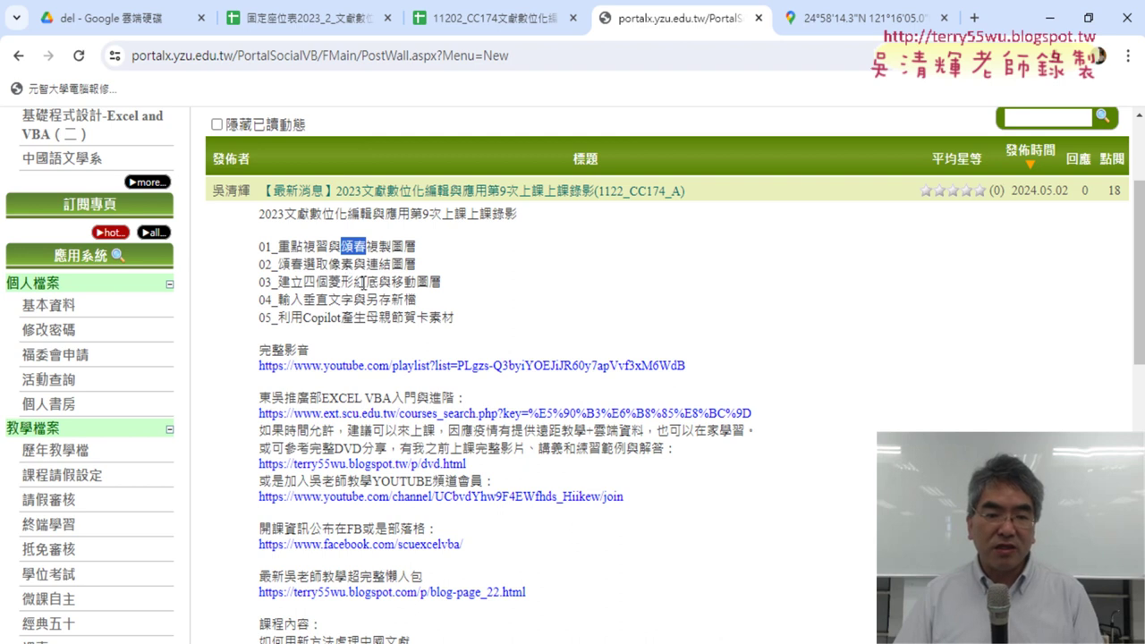
# Highlight 四個菱形紅底, 移動圖層, 垂直文字 and Copilot產生母親節賀卡素材 in topics 03–05
pyautogui.moveTo(303, 283); pyautogui.dragTo(380, 288)
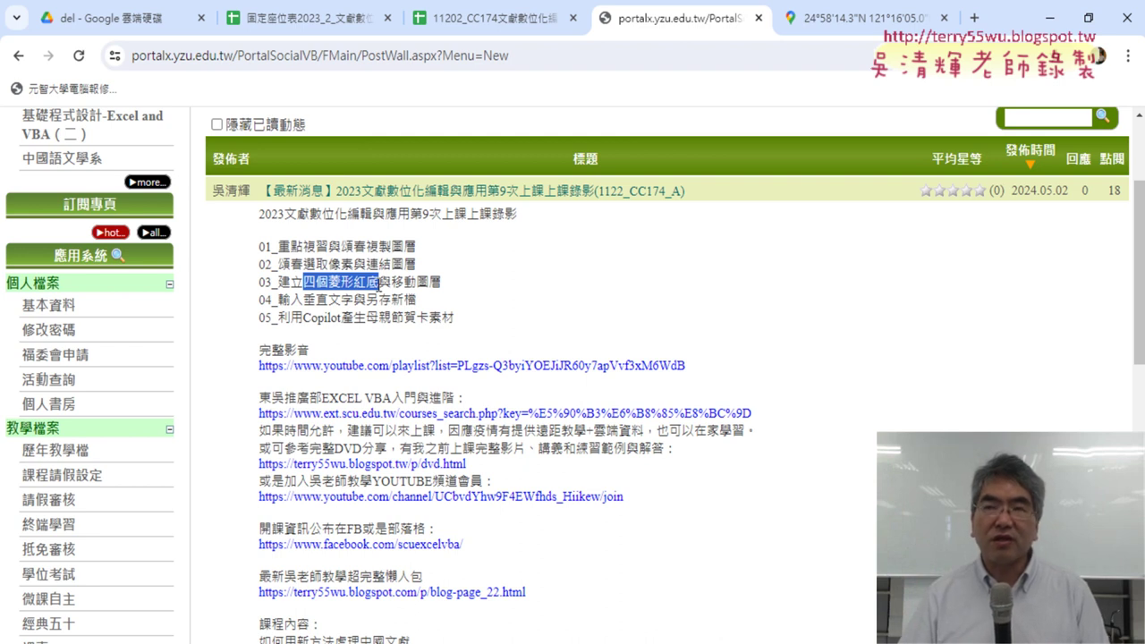
pyautogui.moveTo(391, 282); pyautogui.dragTo(442, 285)
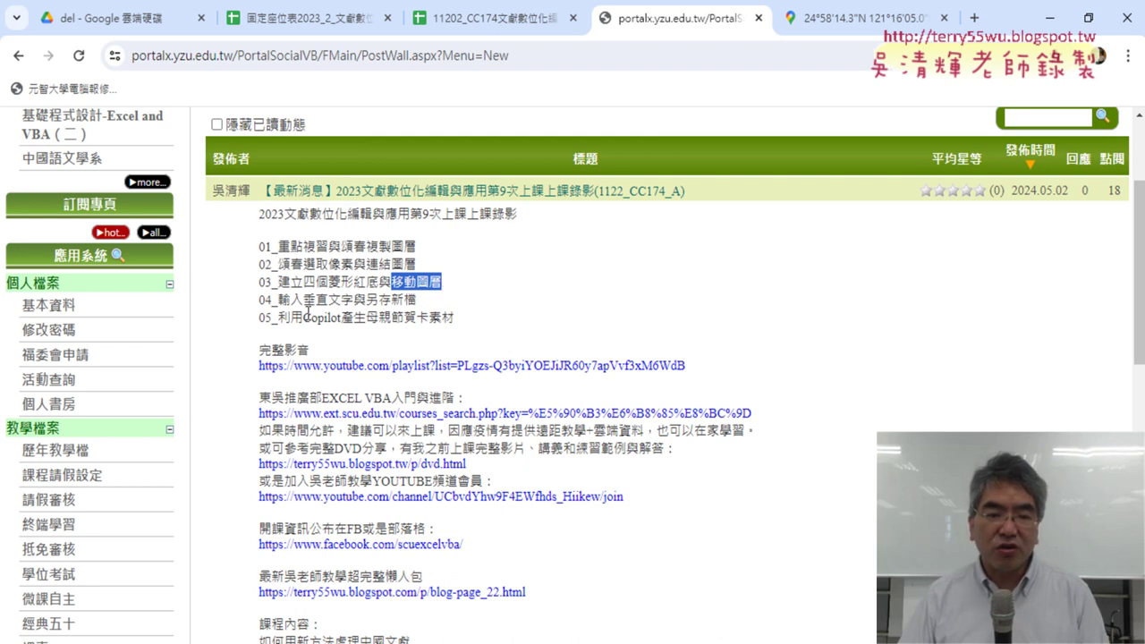
pyautogui.moveTo(303, 300); pyautogui.dragTo(350, 302)
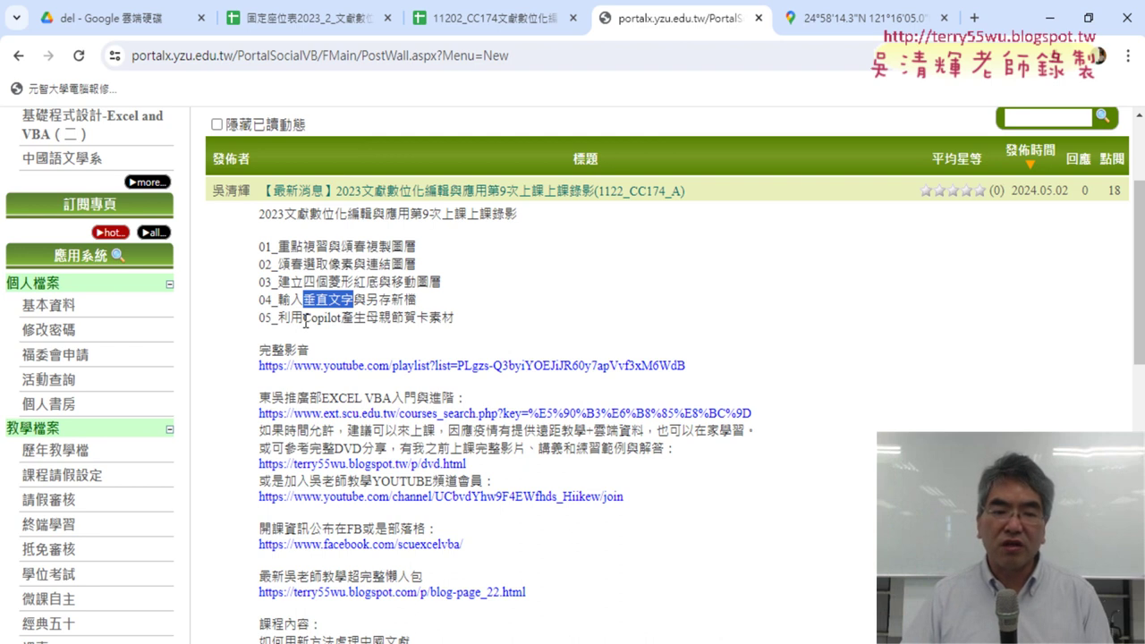
pyautogui.moveTo(305, 318); pyautogui.dragTo(453, 320)
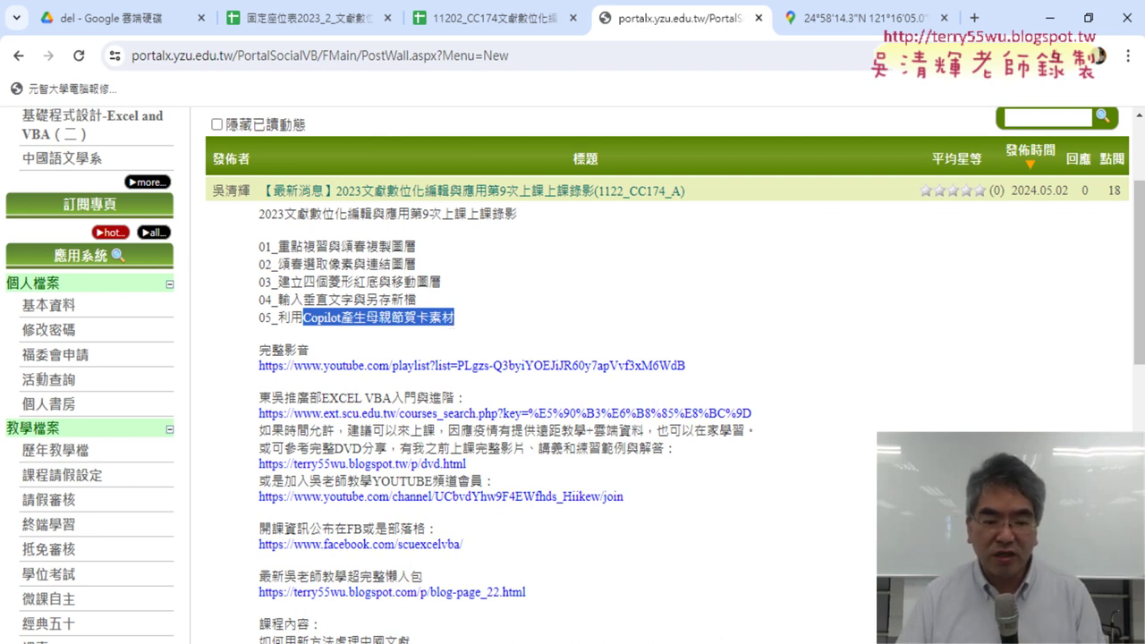
# Switch to the exam PDF and scroll down to question 104 光譜鴨 on page 5
pyautogui.hotkey('alt', 'Tab')
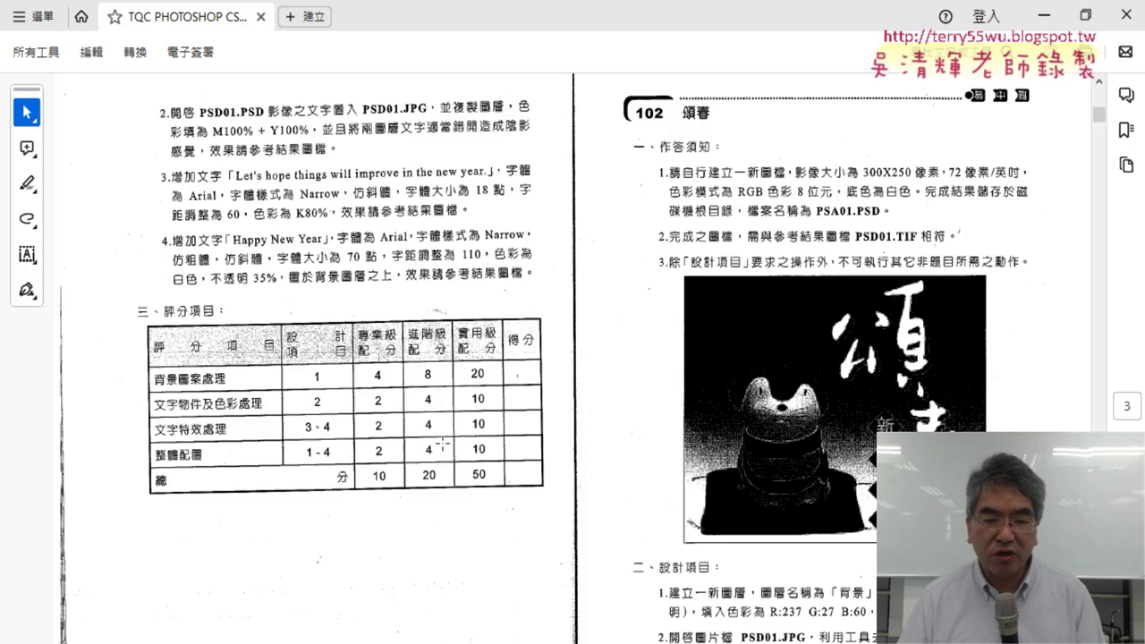
pyautogui.scroll(-2, 487, 386)
pyautogui.scroll(-1, 488, 386)
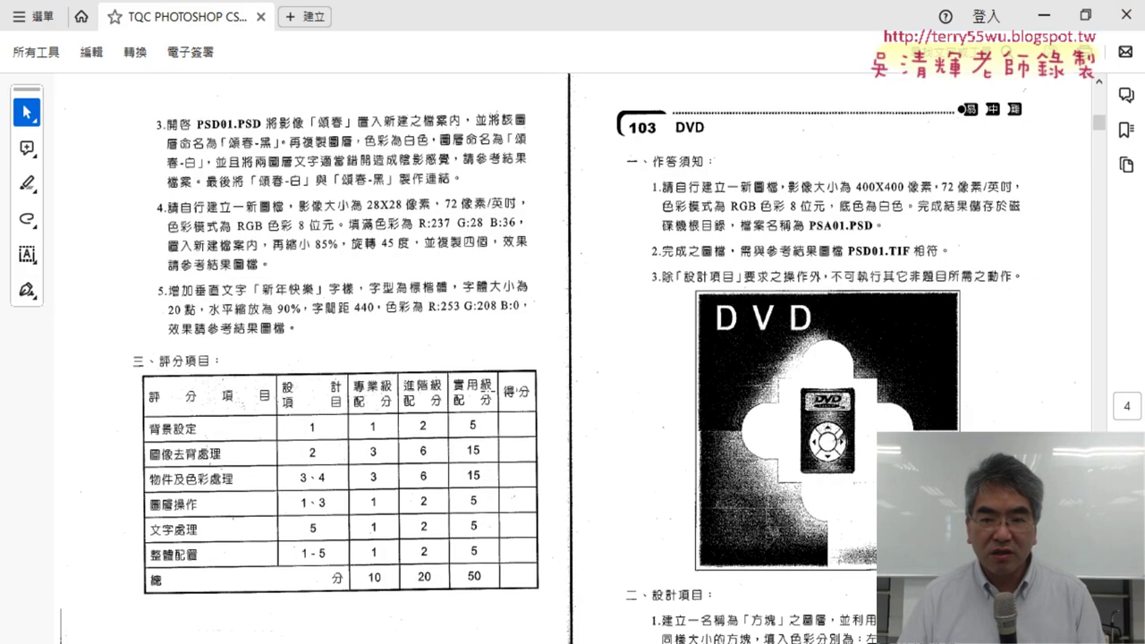
pyautogui.scroll(-3, 487, 387)
pyautogui.scroll(-10, 487, 386)
pyautogui.scroll(-1, 488, 391)
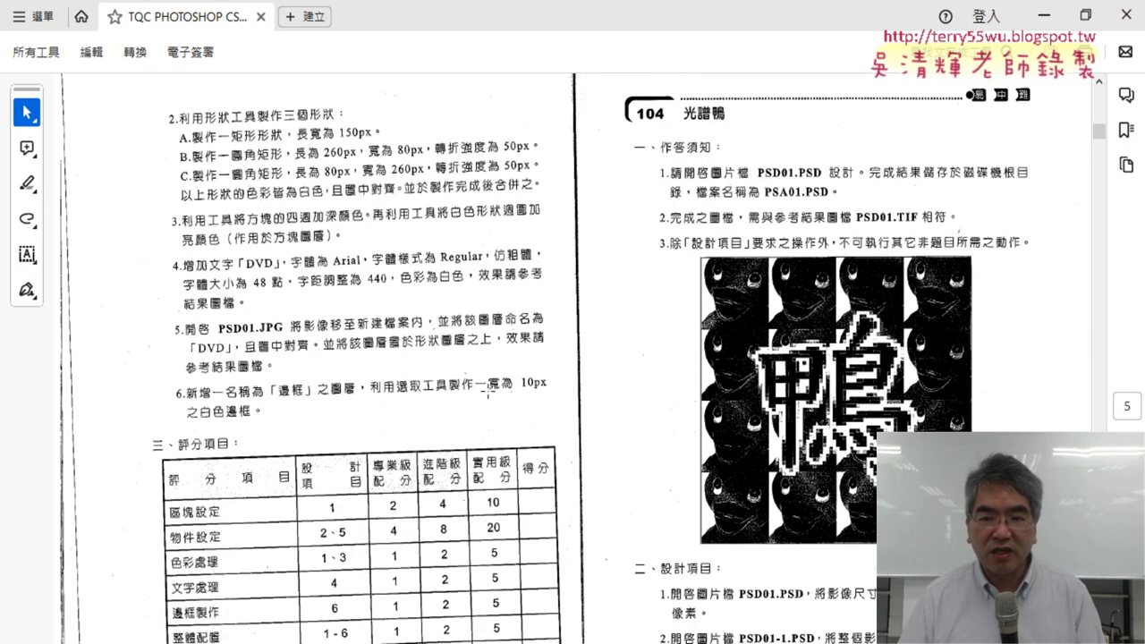
pyautogui.scroll(-1, 487, 391)
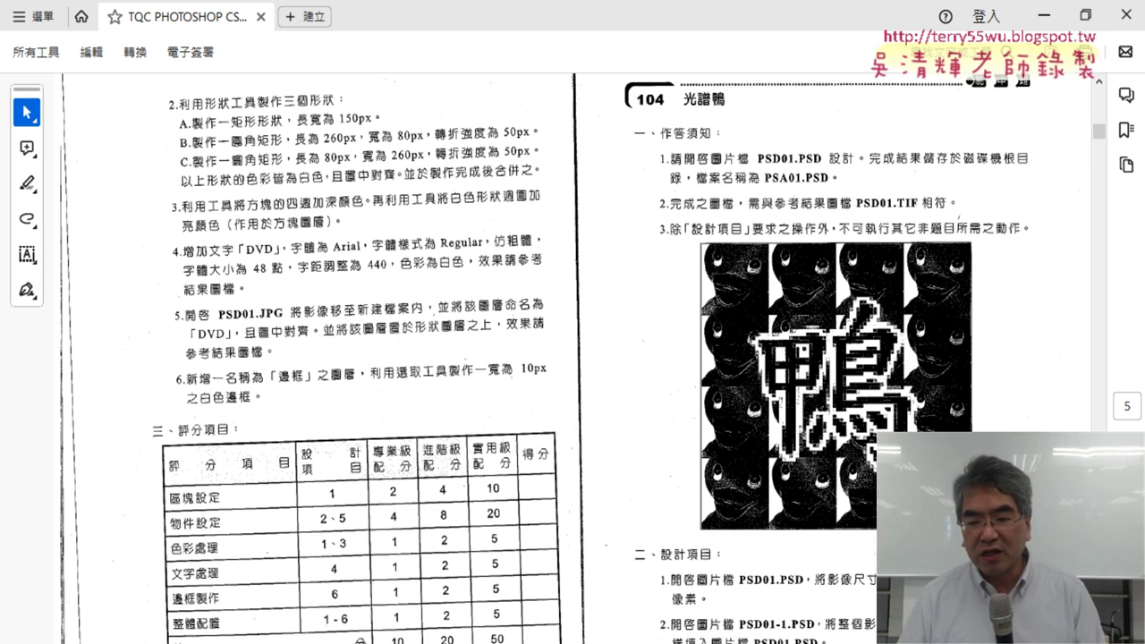
# Zoom in twice on the 光譜鴨 duck reference image, then return to Photoshop
pyautogui.hotkey('ctrl', '+')
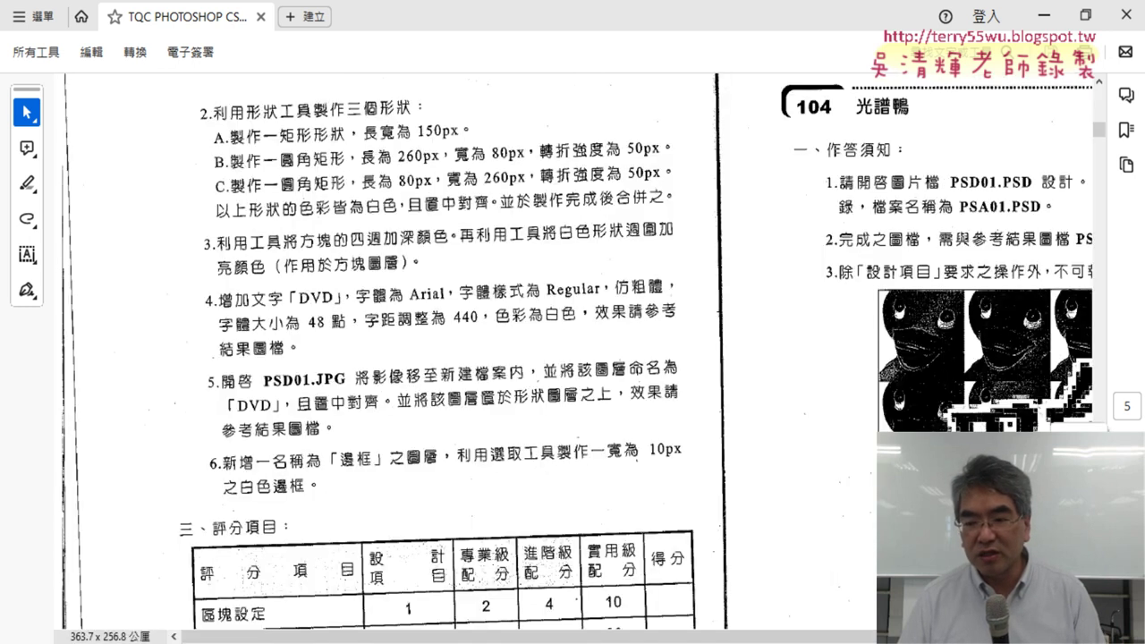
pyautogui.moveTo(447, 636); pyautogui.dragTo(639, 636)
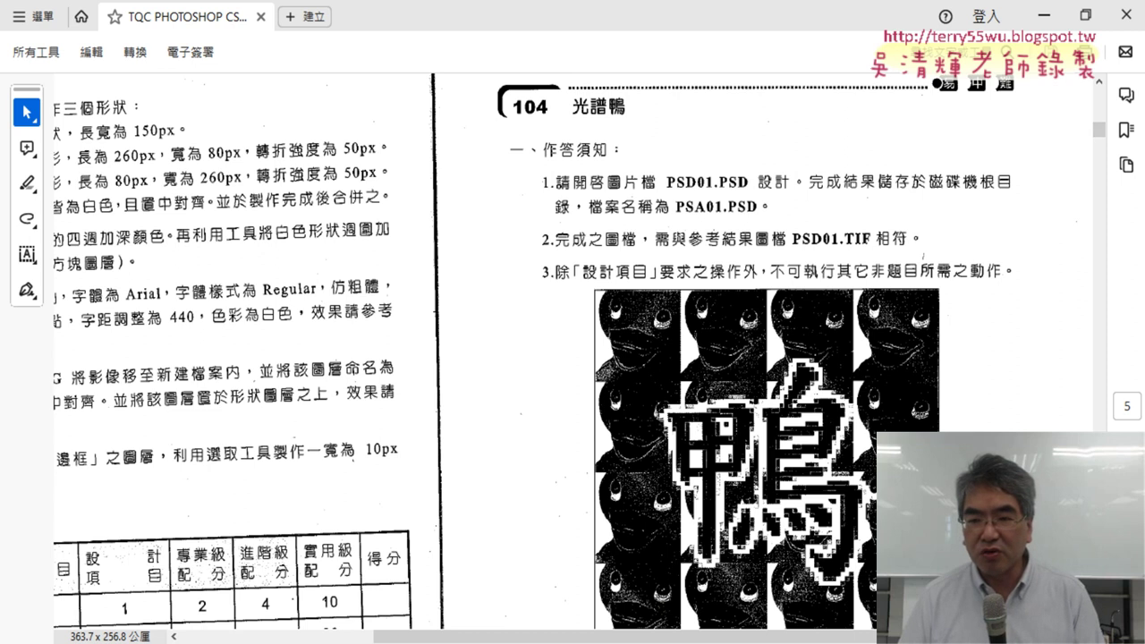
pyautogui.hotkey('ctrl', '+')
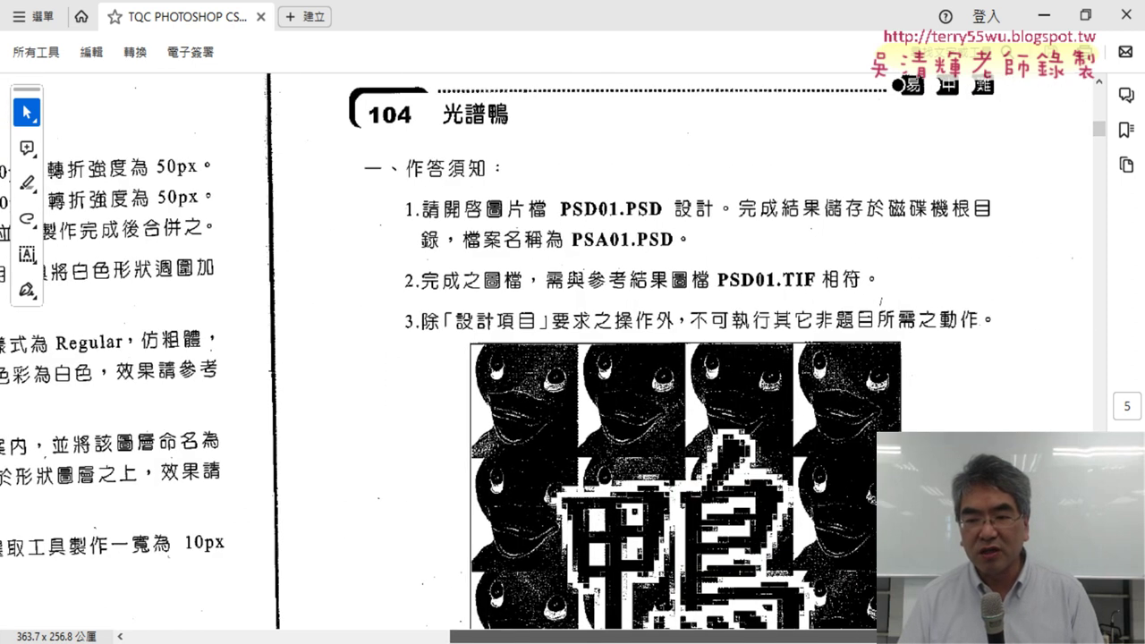
pyautogui.scroll(-1, 913, 396)
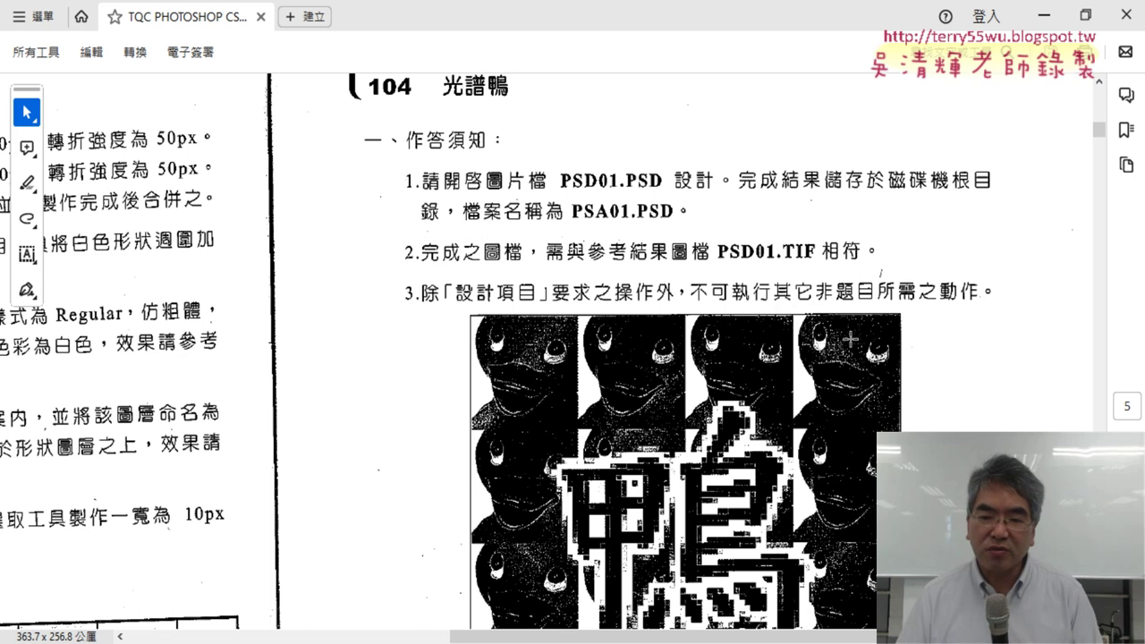
pyautogui.scroll(-1, 810, 339)
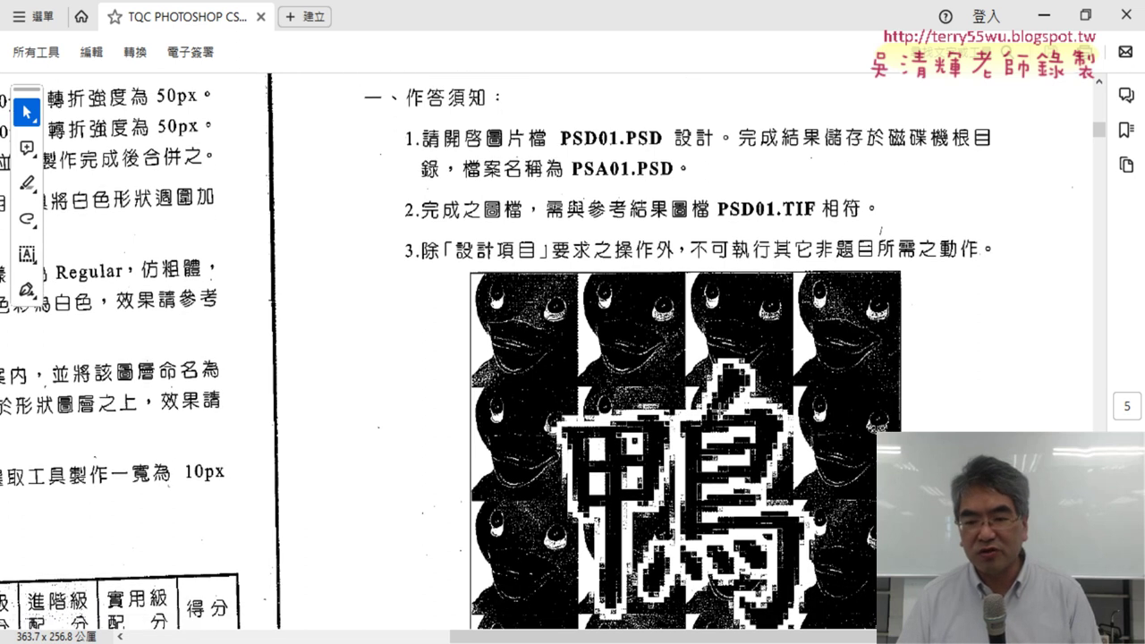
pyautogui.scroll(-1, 628, 476)
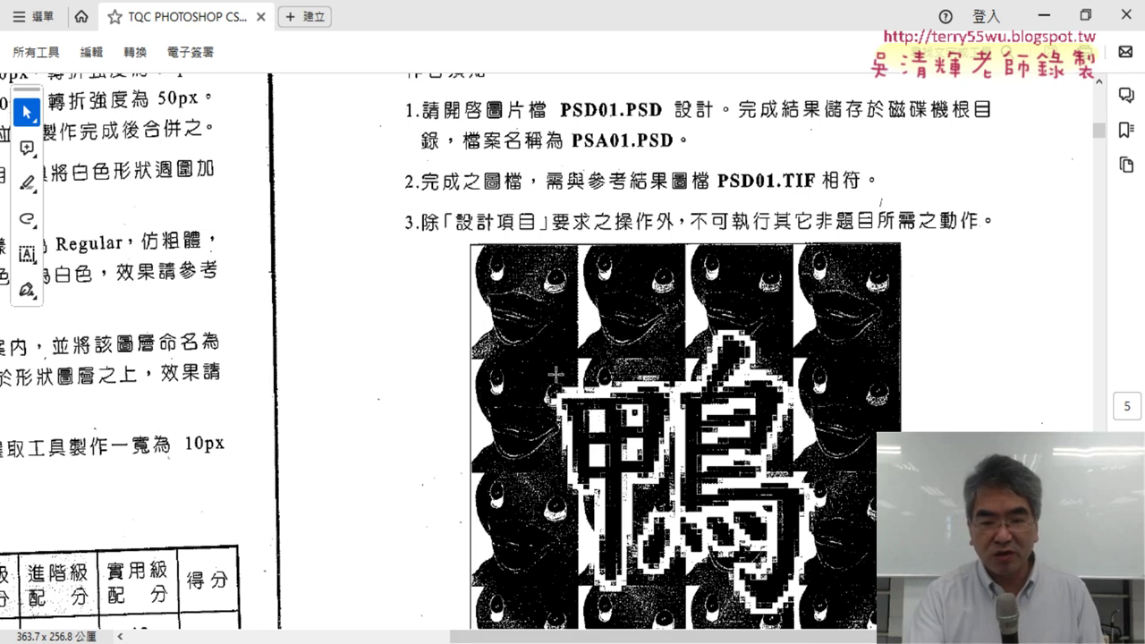
pyautogui.hotkey('alt', 'Tab')
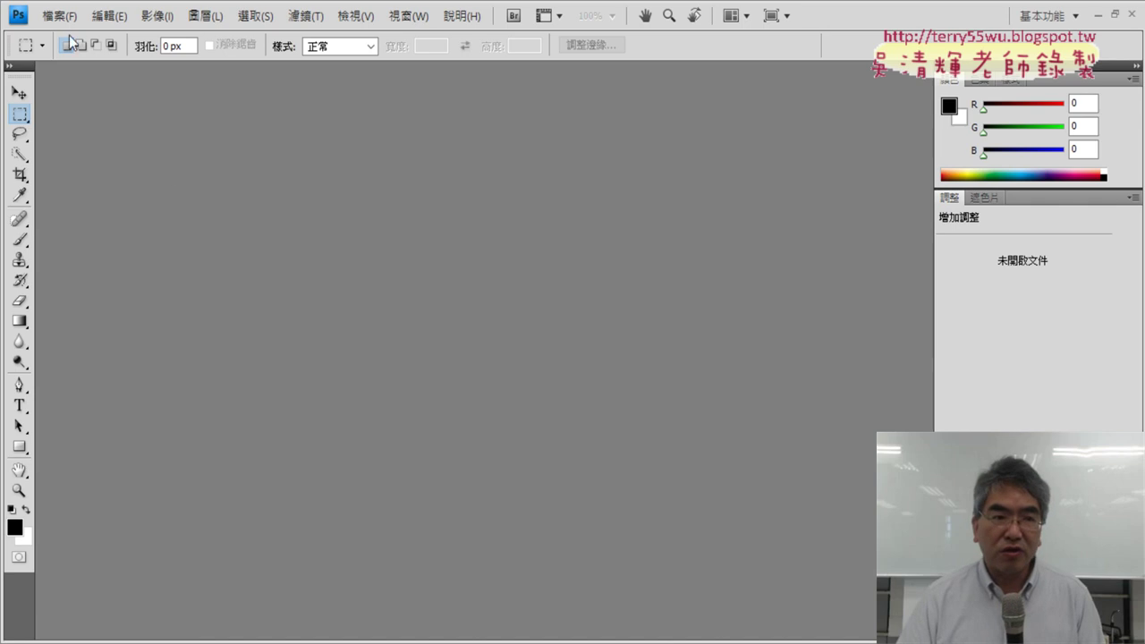
# Browse to the desktop's 104 folder and preview the PSD01 files, including the 800 × 800 TIF sample
pyautogui.click(60, 16)
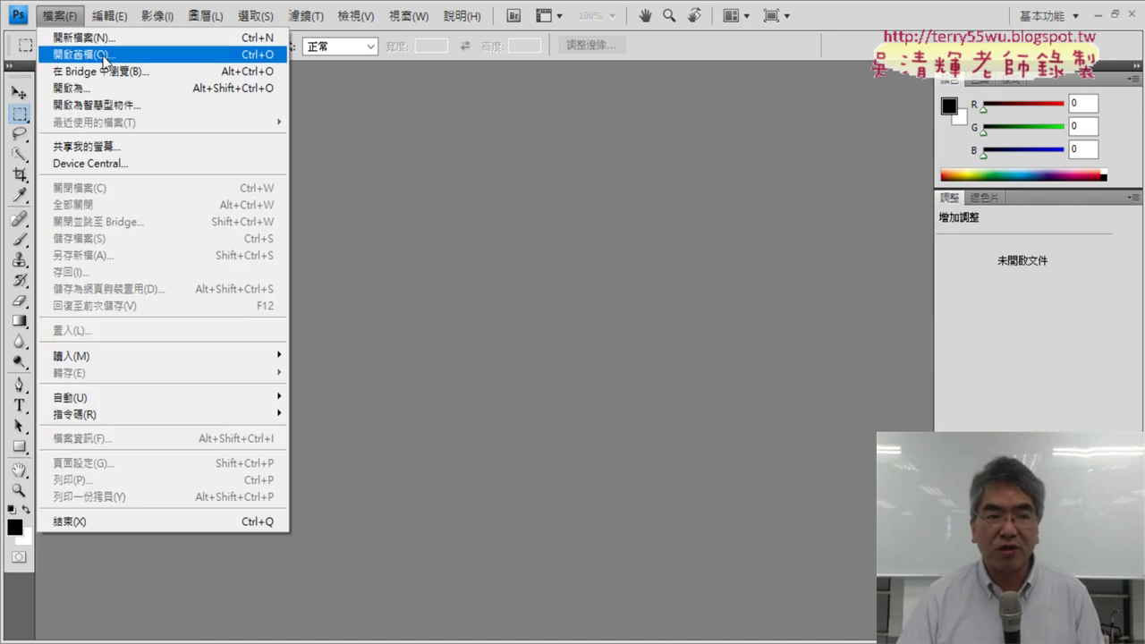
pyautogui.click(105, 61)
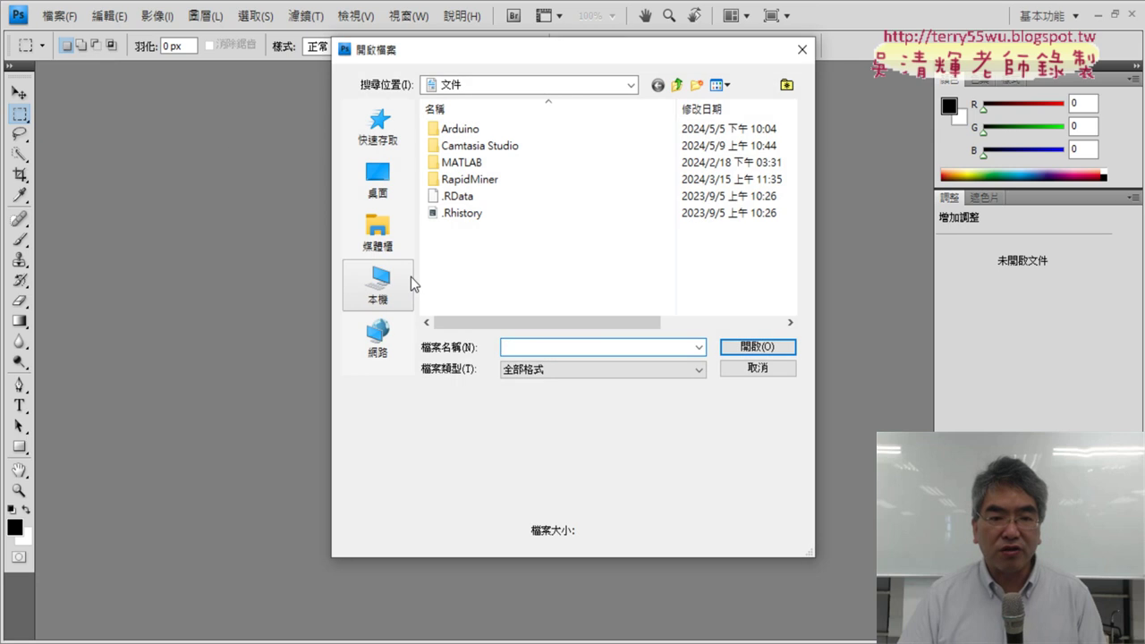
pyautogui.click(387, 185)
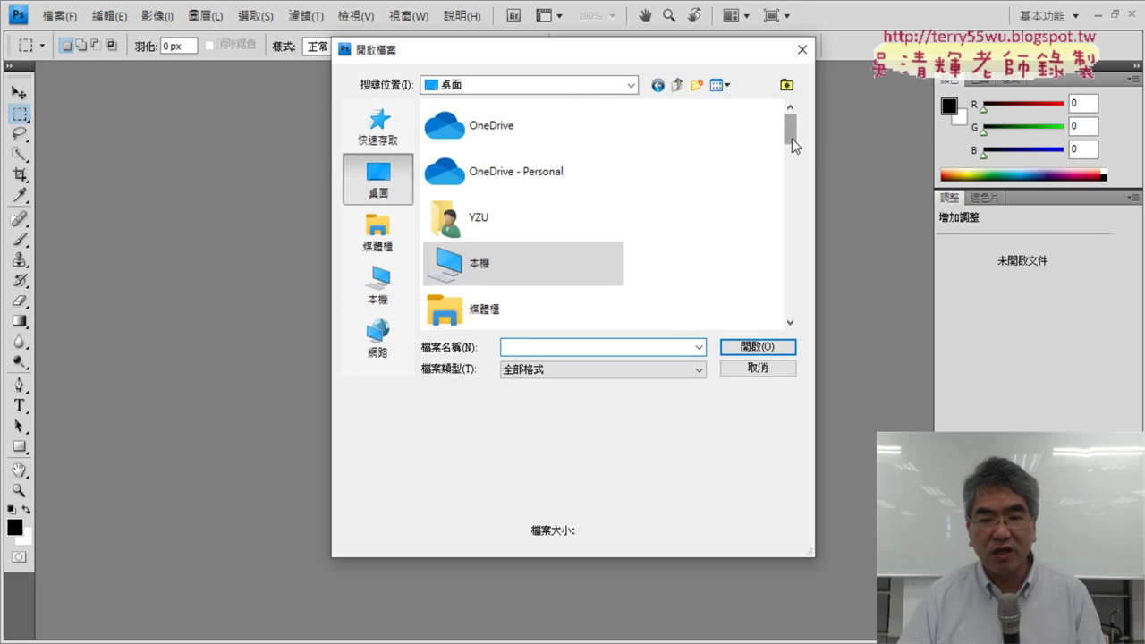
pyautogui.moveTo(791, 139); pyautogui.dragTo(803, 269)
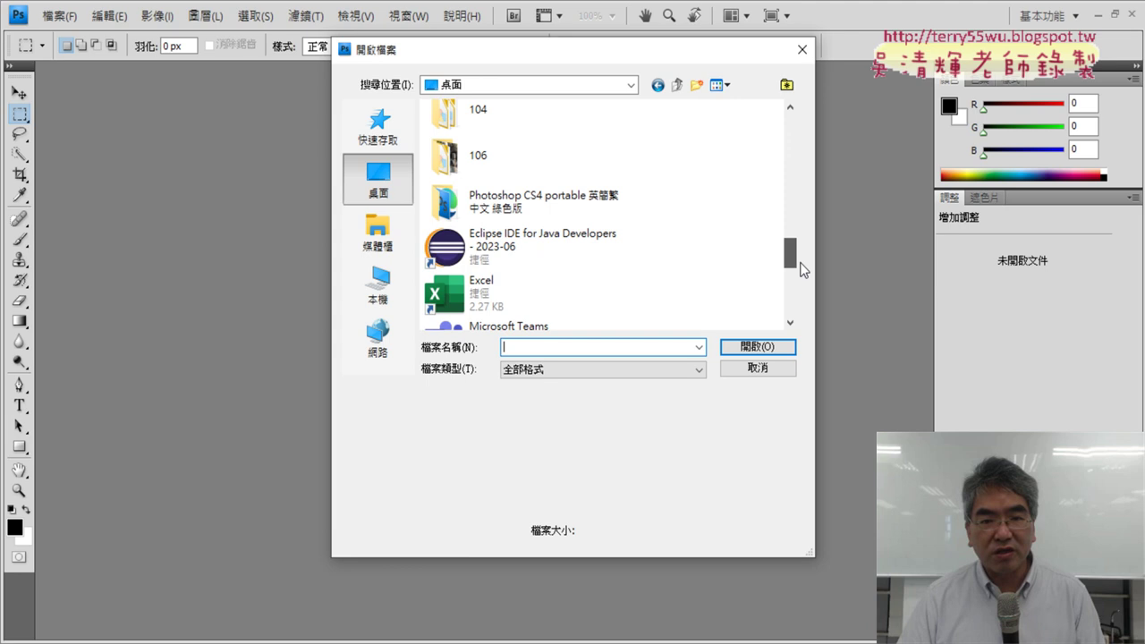
pyautogui.doubleClick(491, 119)
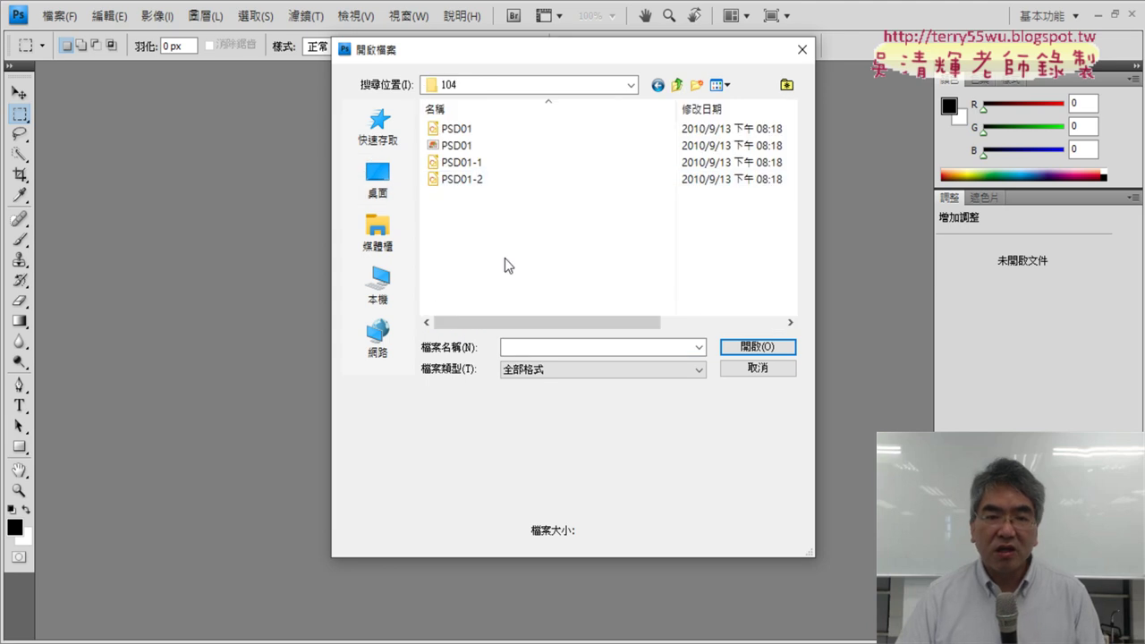
pyautogui.click(468, 128)
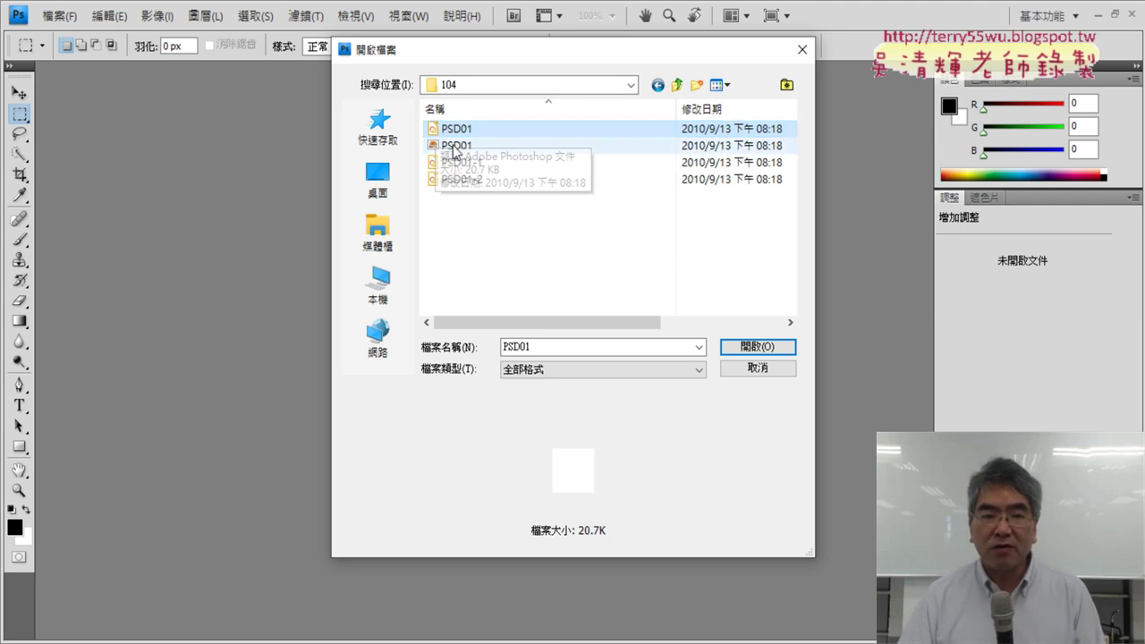
pyautogui.click(462, 146)
pyautogui.moveTo(456, 146)
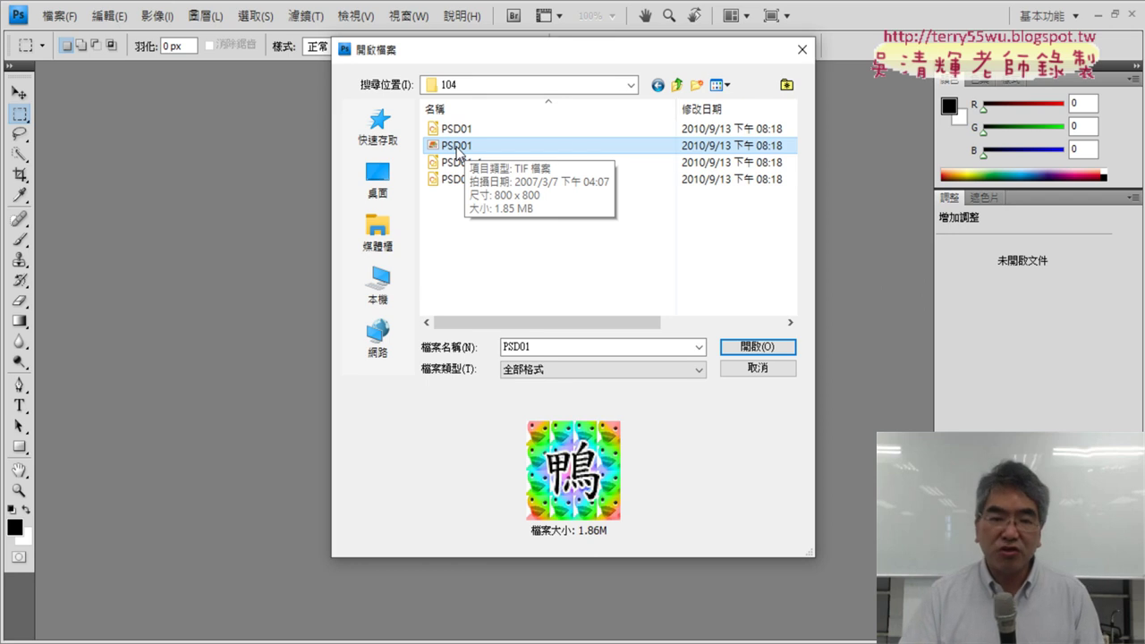
# Point out the PSD01 sample's TIF file type and 800 × 800 size in the preview details
pyautogui.doubleClick(458, 146)
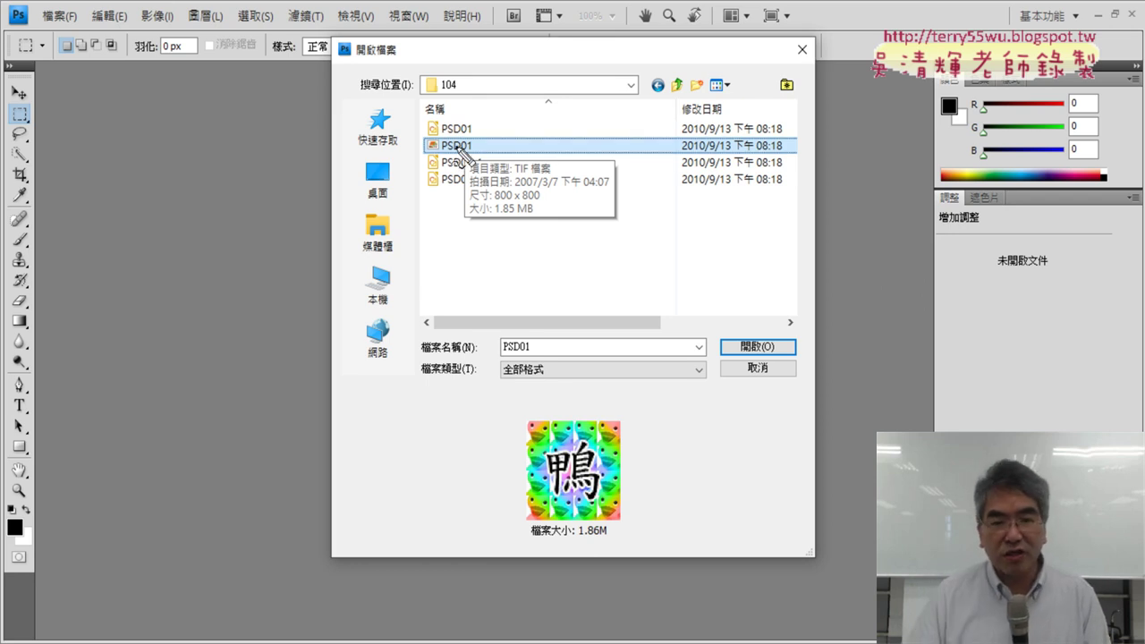
pyautogui.moveTo(515, 175); pyautogui.dragTo(562, 179)
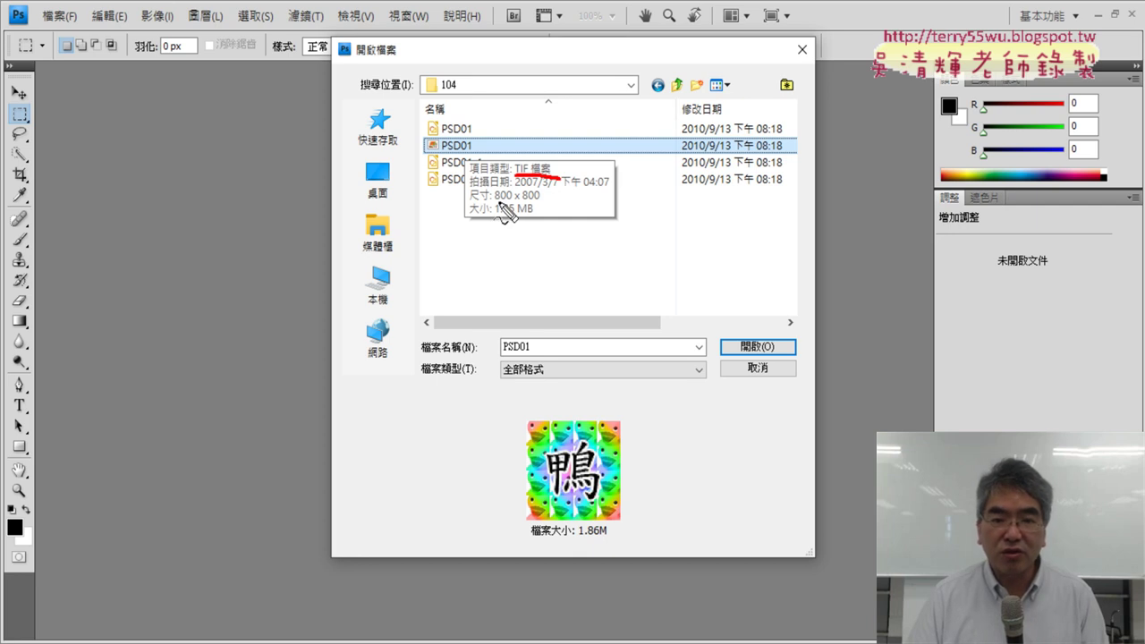
pyautogui.moveTo(498, 202); pyautogui.dragTo(538, 201)
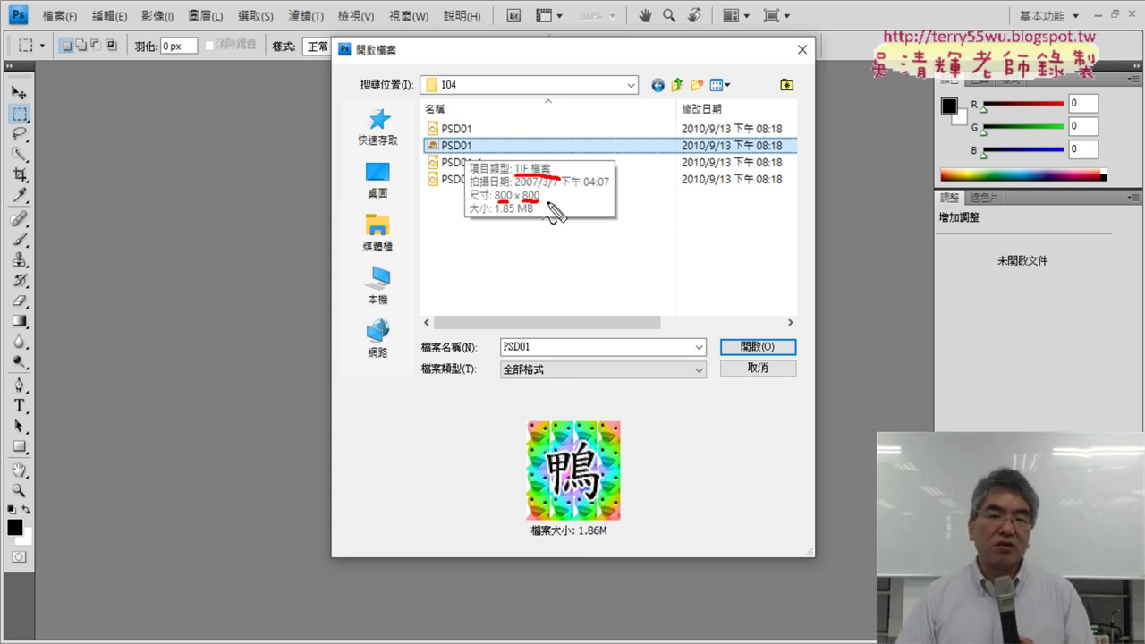
pyautogui.press('Escape')
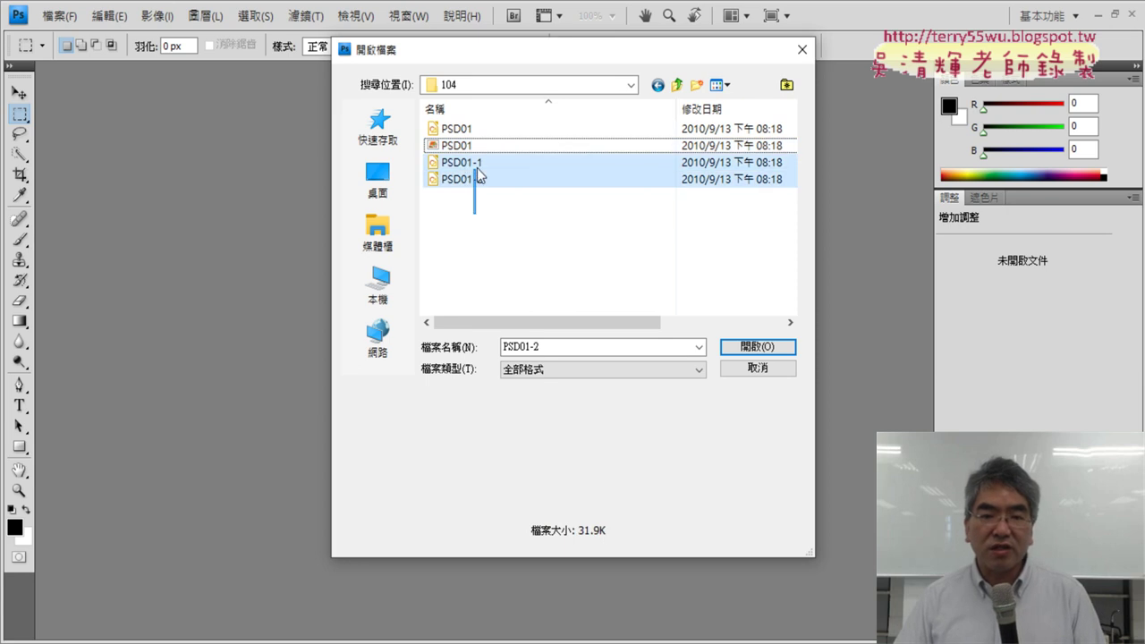
# Preview PSD01, PSD01-1 and PSD01-2, then open all four files from folder 104
pyautogui.moveTo(472, 223); pyautogui.dragTo(472, 200)
pyautogui.click(456, 128)
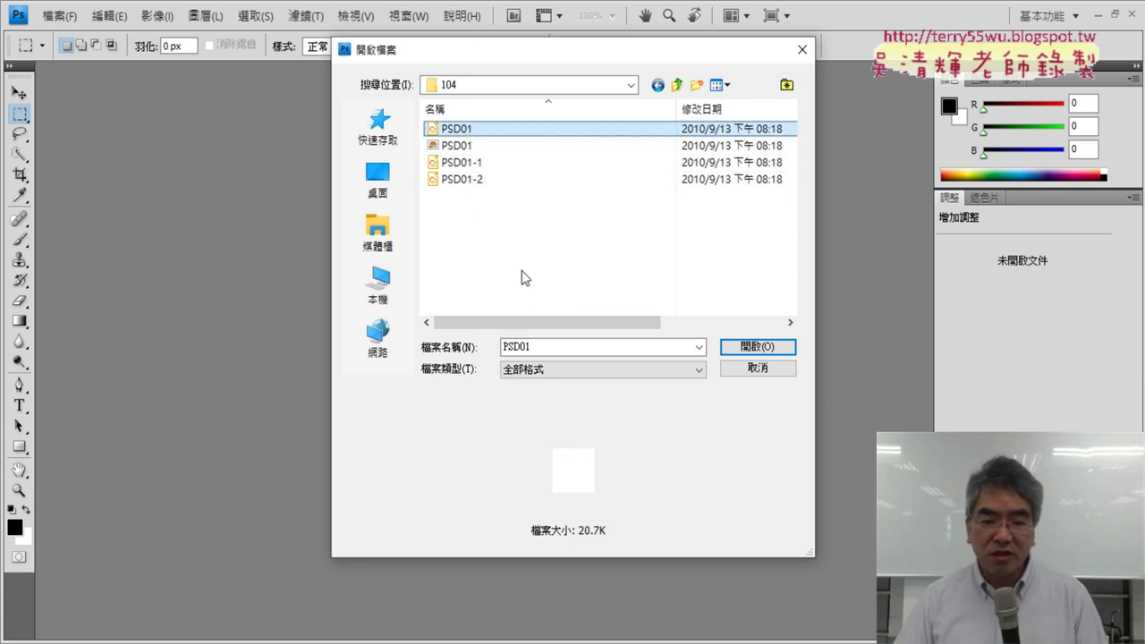
pyautogui.click(479, 162)
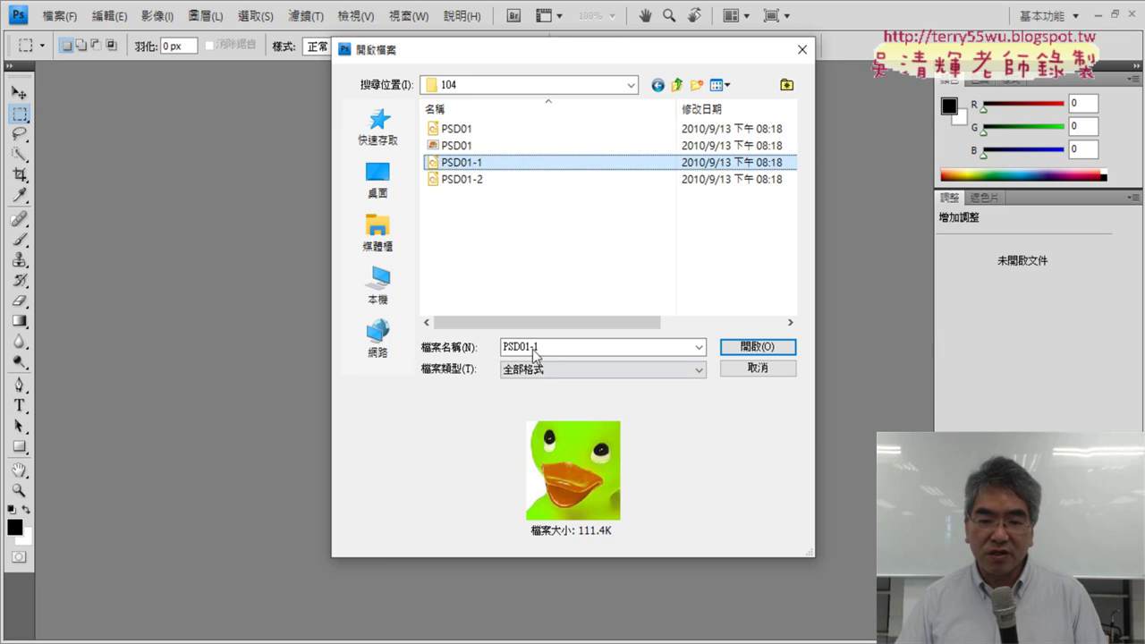
pyautogui.click(465, 178)
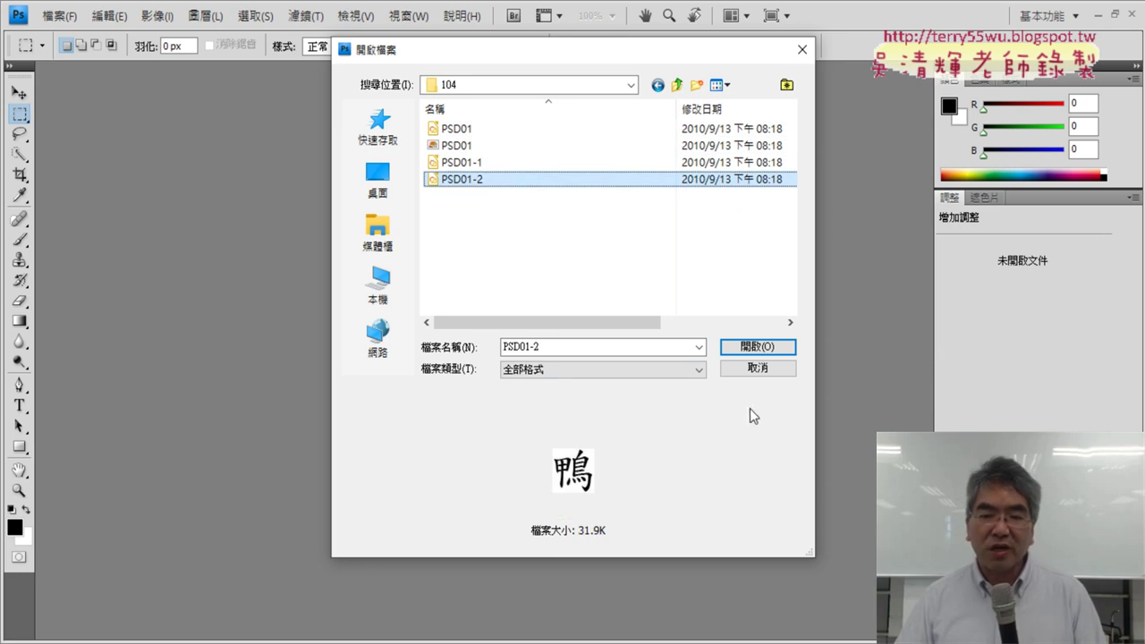
pyautogui.moveTo(511, 236); pyautogui.dragTo(462, 132)
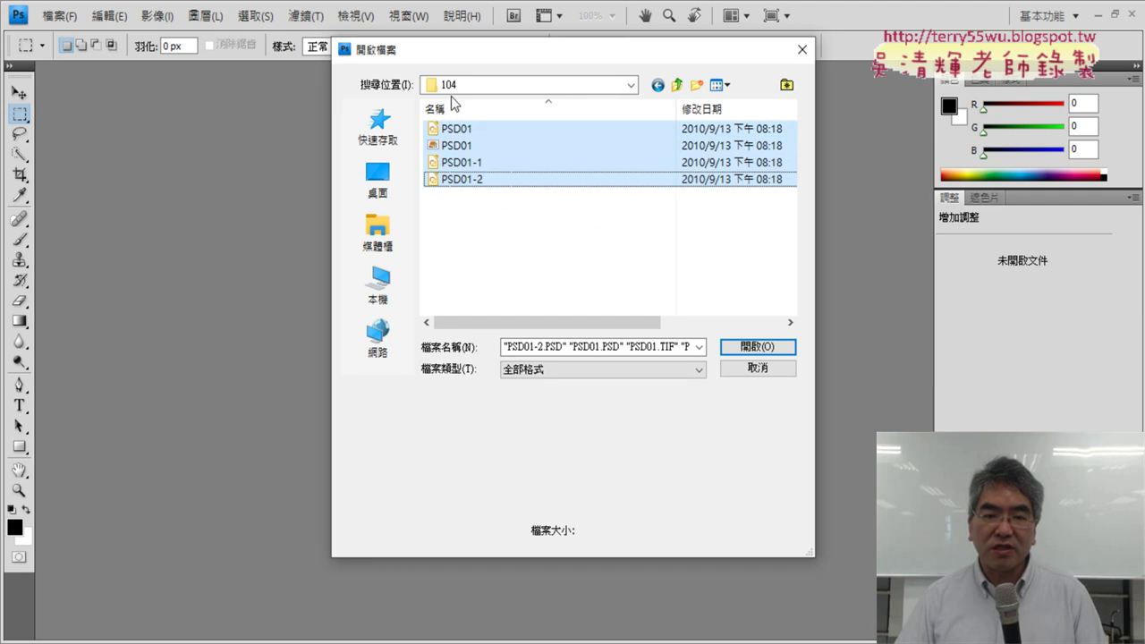
pyautogui.click(750, 347)
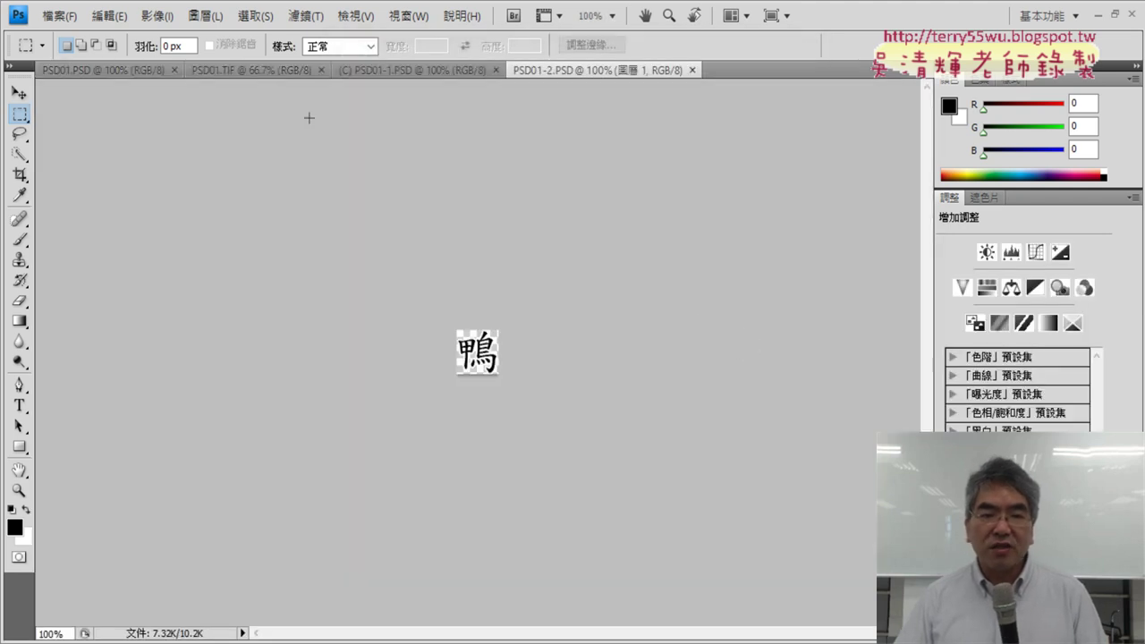
# Move the PSD01.TIF tab to the end of the tab bar, then zoom in on the blank PSD01.PSD canvas
pyautogui.click(242, 71)
pyautogui.moveTo(238, 68); pyautogui.dragTo(642, 69)
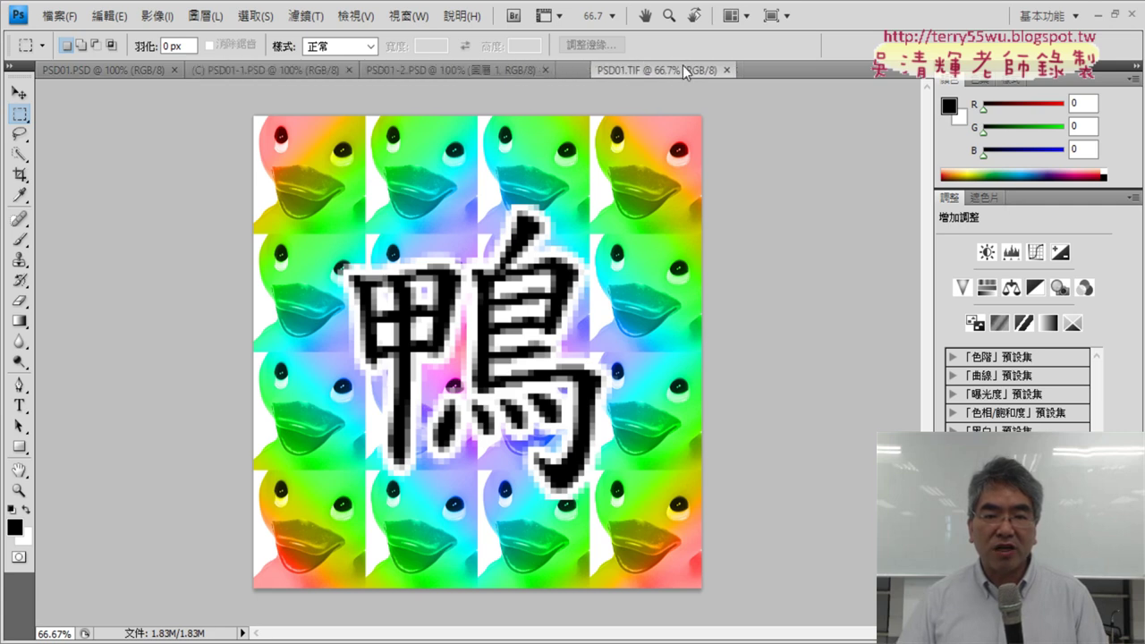
pyautogui.moveTo(642, 69)
pyautogui.mouseDown()
pyautogui.moveTo(272, 67)
pyautogui.moveTo(680, 68)
pyautogui.mouseUp()
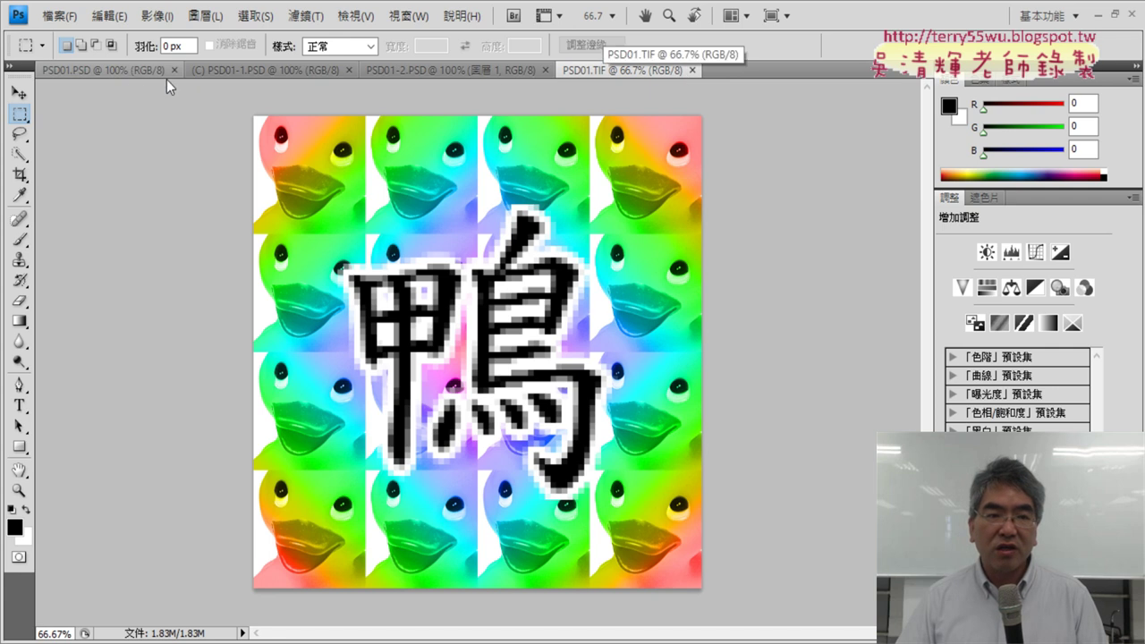
pyautogui.click(111, 65)
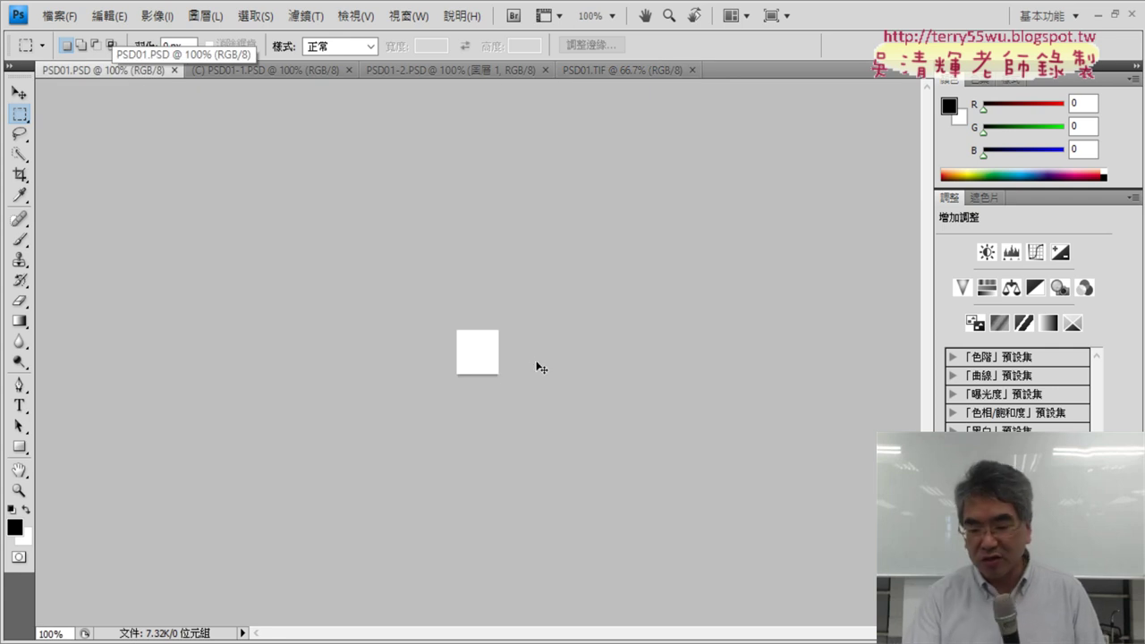
pyautogui.hotkey('ctrl', '+')
pyautogui.hotkey('ctrl', '+')
pyautogui.hotkey('ctrl', '+')
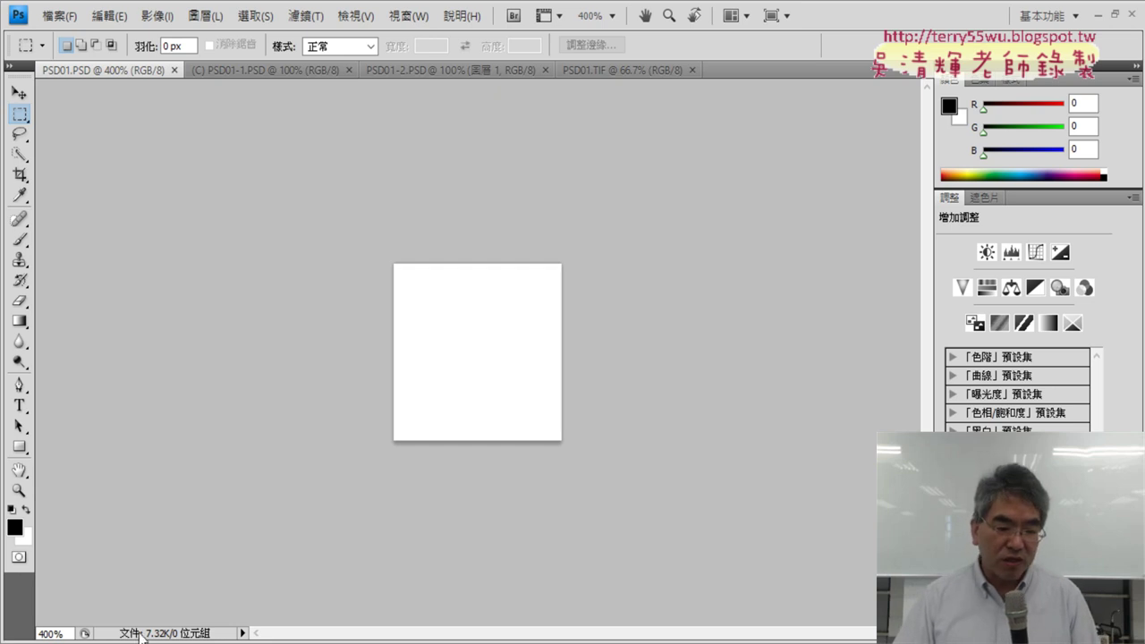
# Switch the status bar to 文件尺寸, showing the canvas as 1.76 公分 x 1.76 公分
pyautogui.click(242, 634)
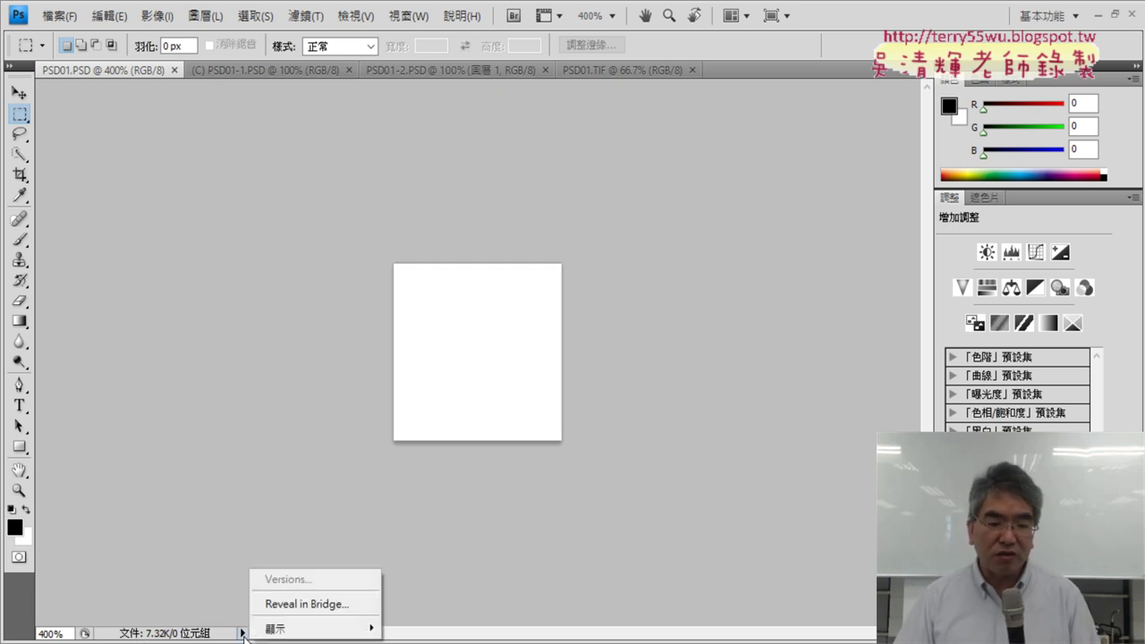
pyautogui.moveTo(304, 629)
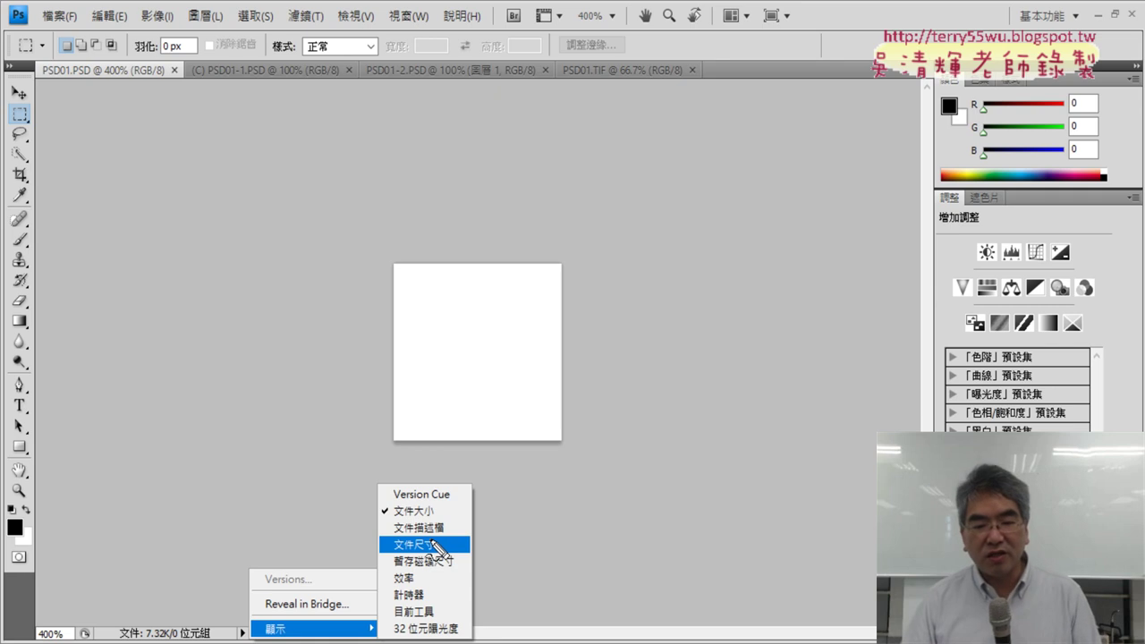
pyautogui.moveTo(443, 548)
pyautogui.mouseDown()
pyautogui.moveTo(400, 541)
pyautogui.moveTo(446, 562)
pyautogui.mouseUp()
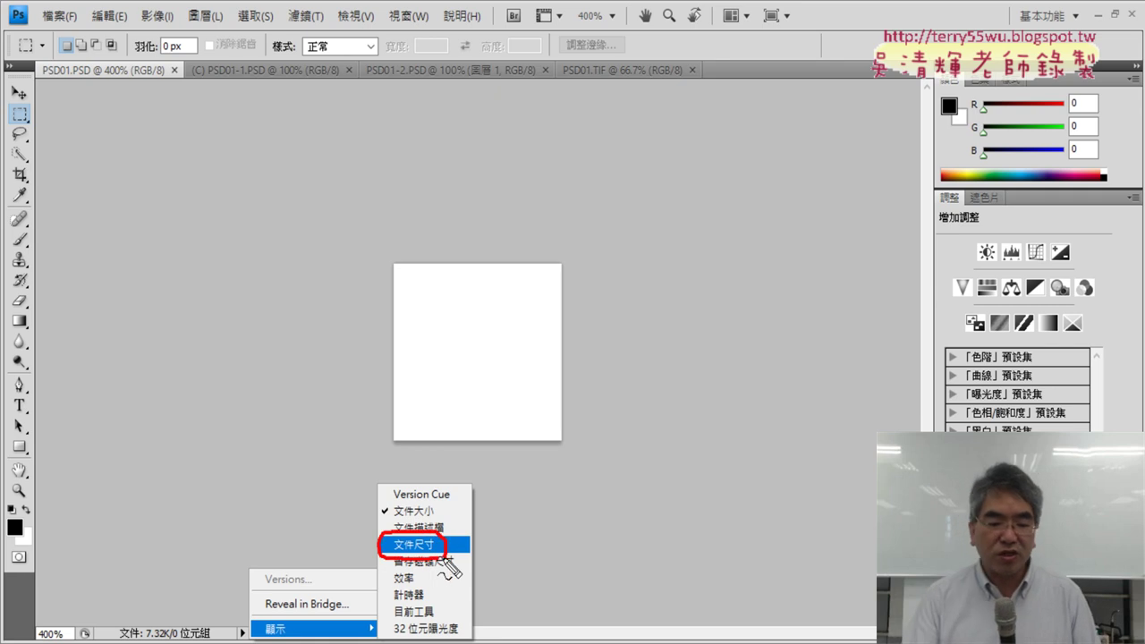
pyautogui.press('Escape')
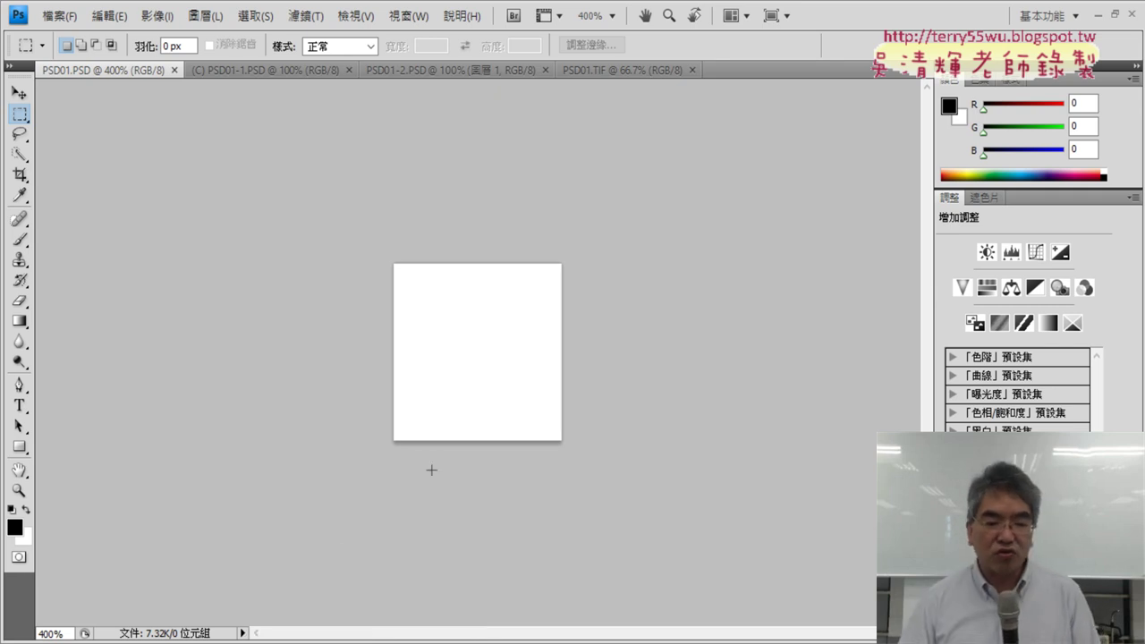
pyautogui.click(244, 633)
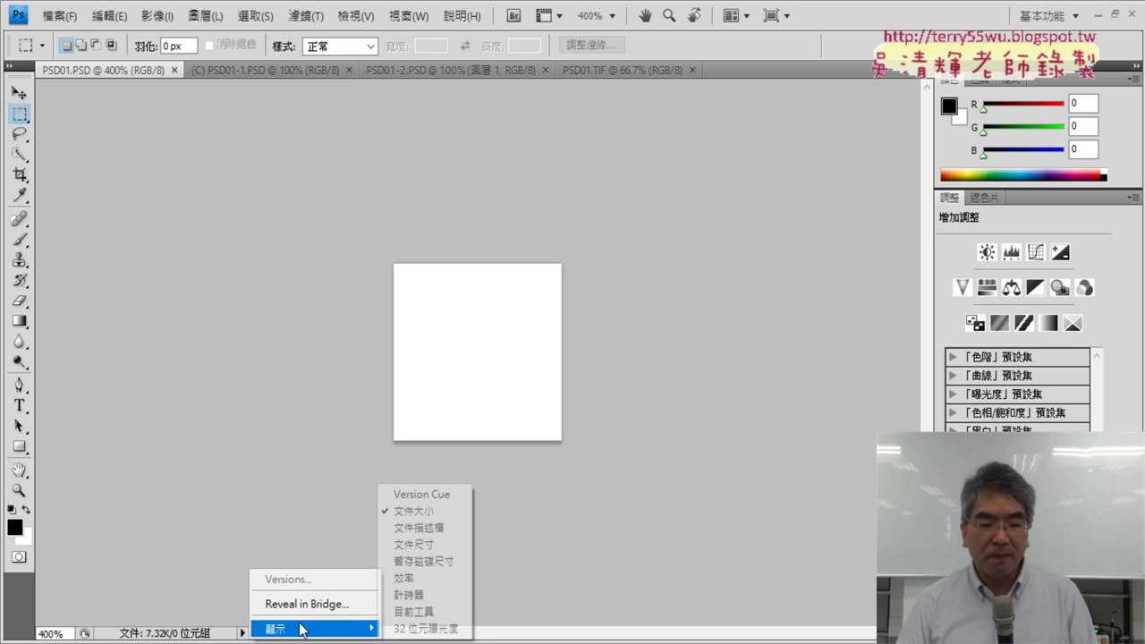
pyautogui.click(426, 544)
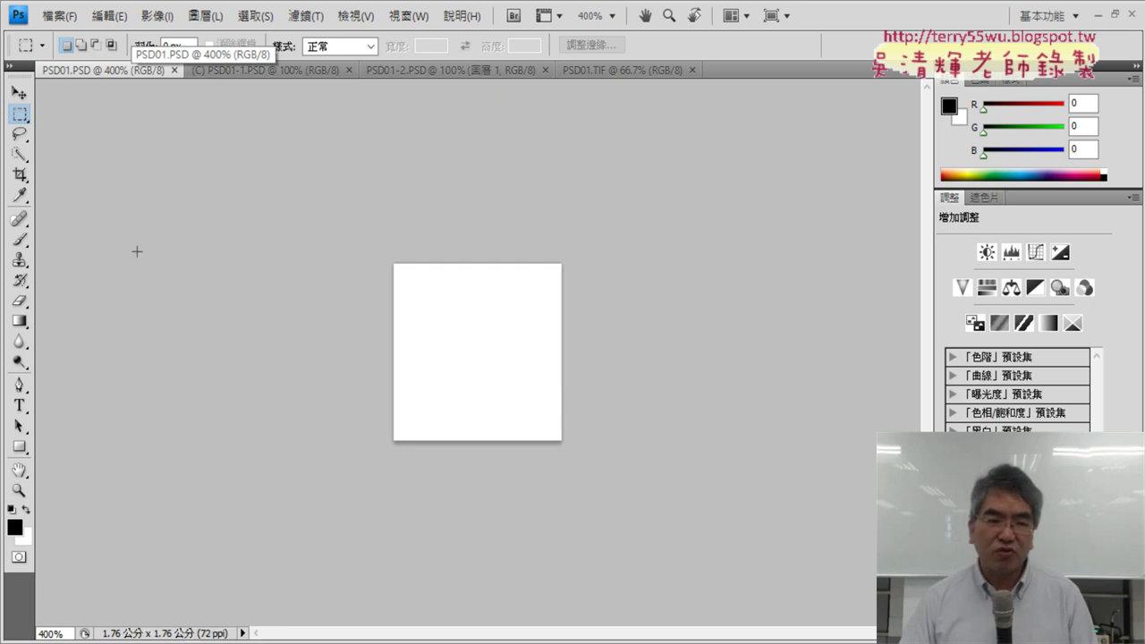
pyautogui.click(115, 18)
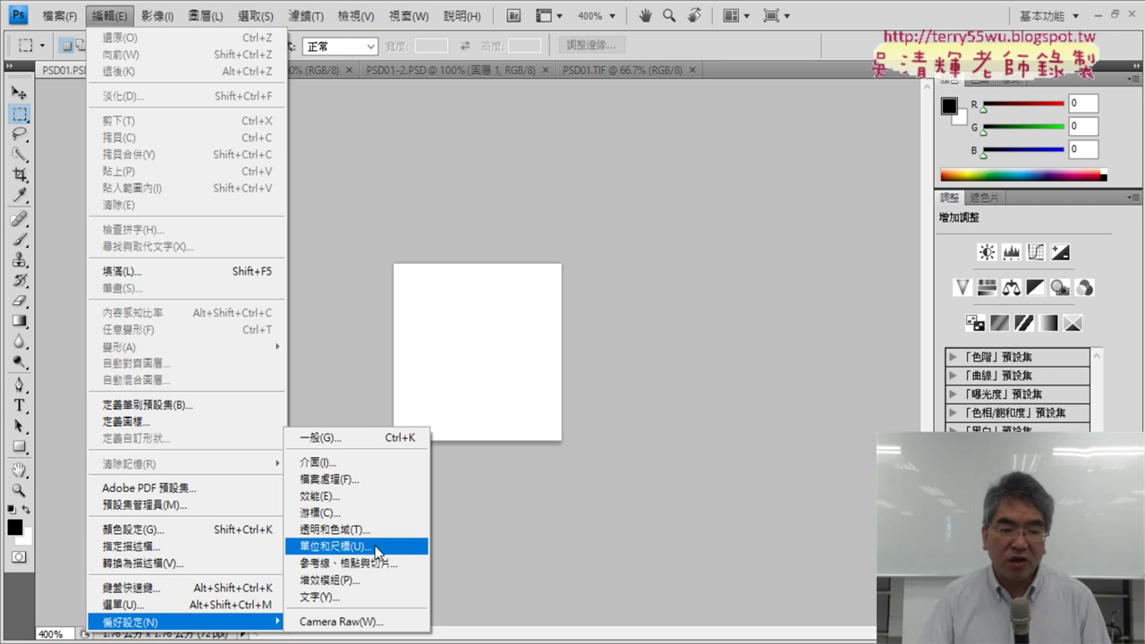
# Set 尺標 units to 像素 in 單位和尺標 preferences and accept, so the canvas reads 50 × 50 pixels
pyautogui.click(377, 548)
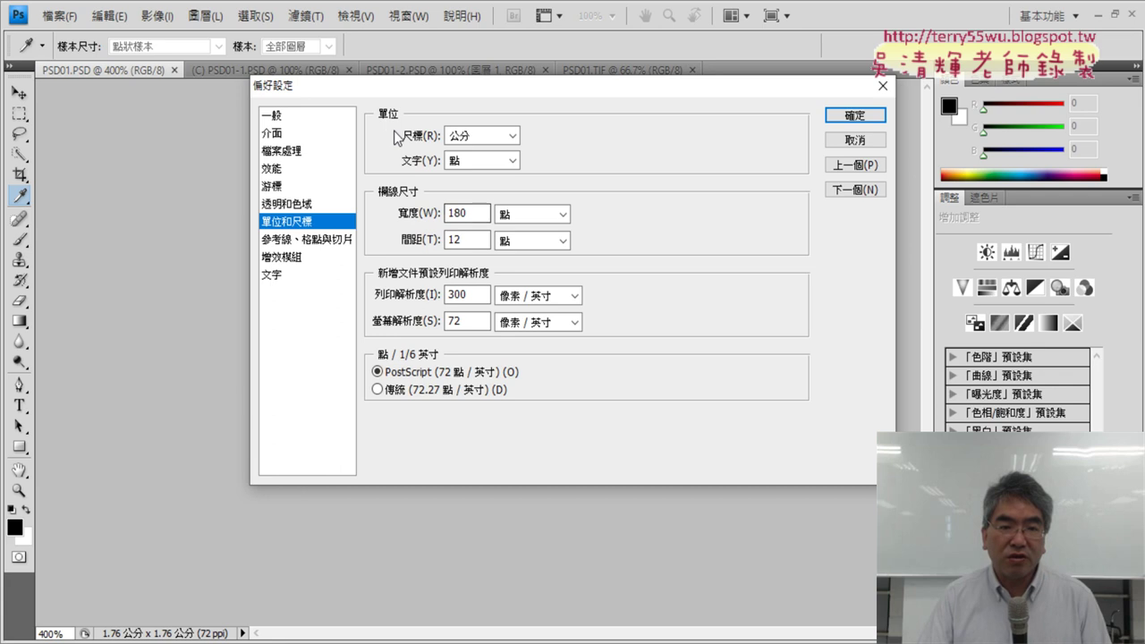
pyautogui.click(477, 137)
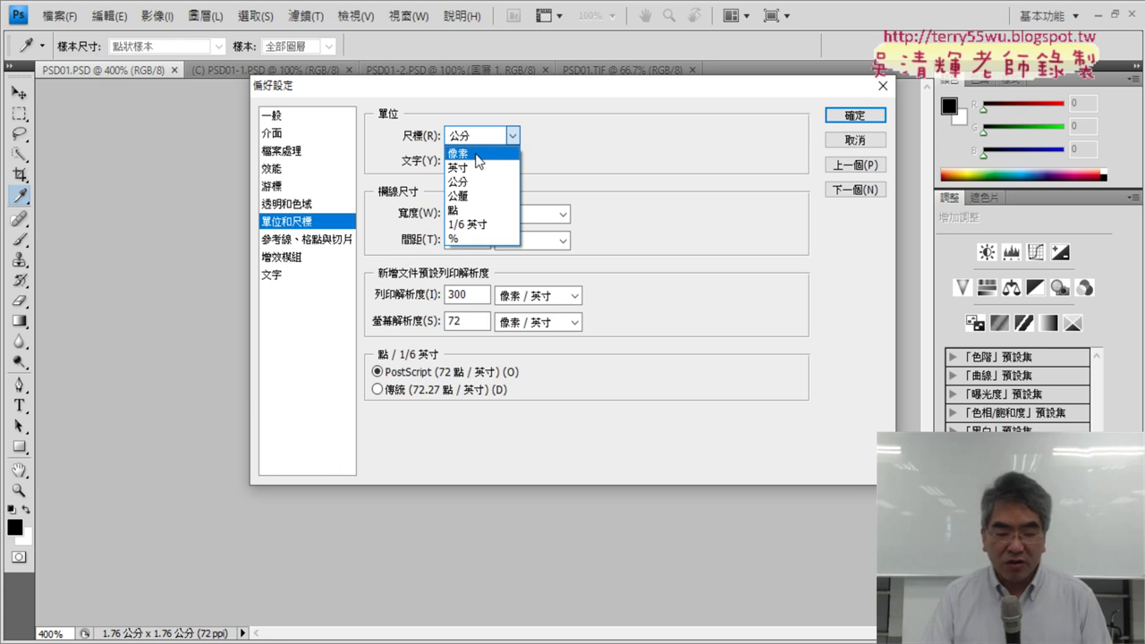
pyautogui.click(477, 154)
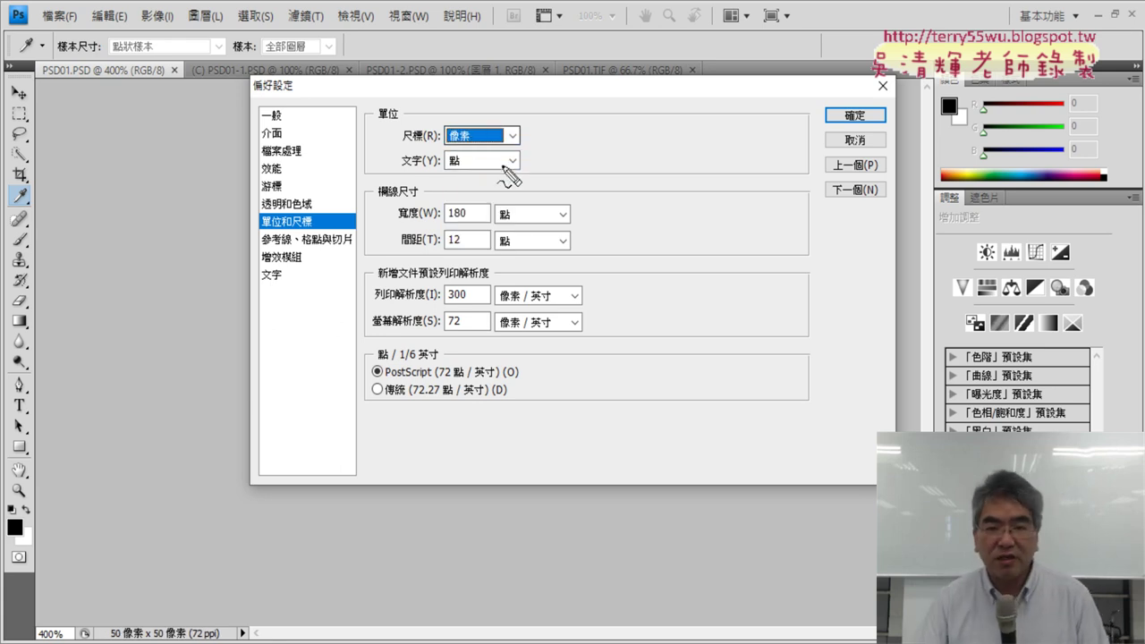
pyautogui.moveTo(483, 156)
pyautogui.mouseDown()
pyautogui.moveTo(441, 153)
pyautogui.moveTo(483, 164)
pyautogui.mouseUp()
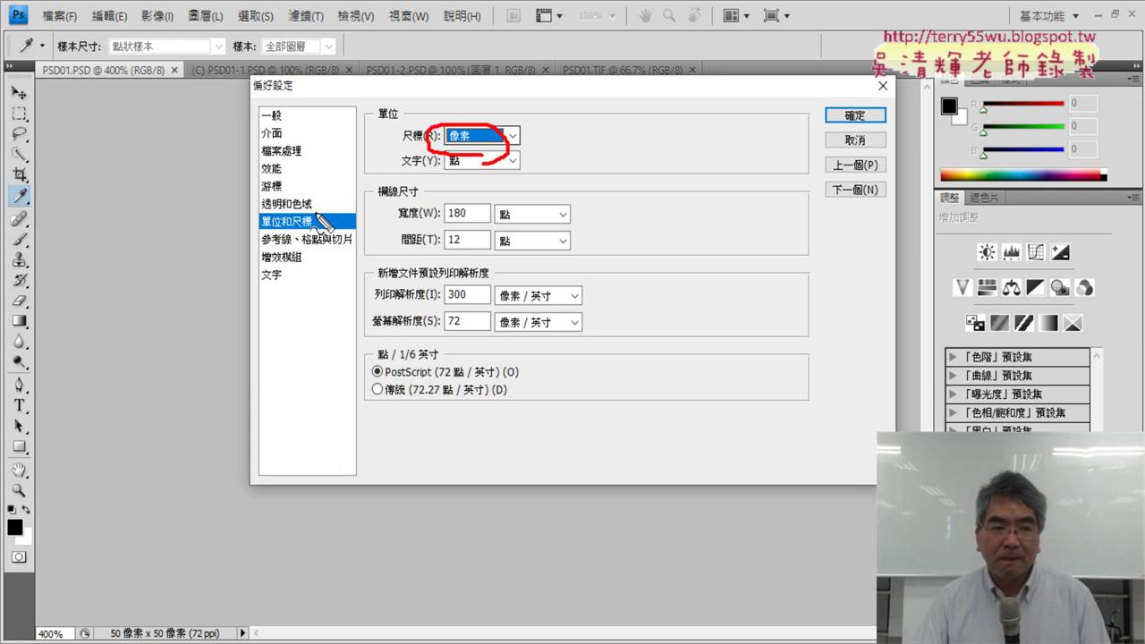
pyautogui.moveTo(115, 34); pyautogui.dragTo(106, 32)
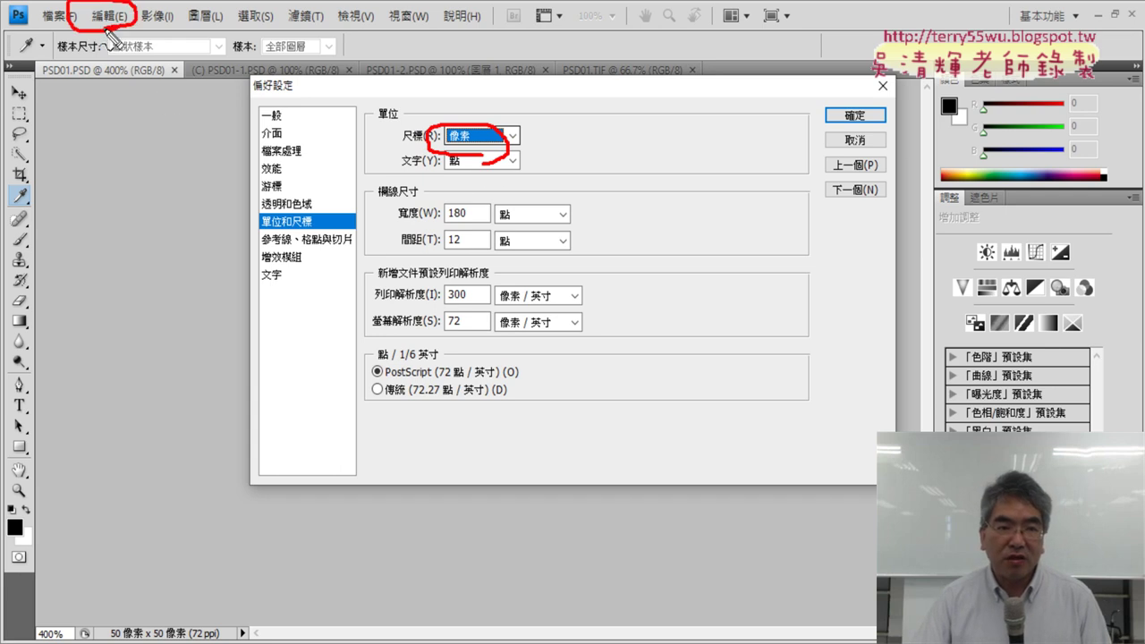
pyautogui.moveTo(317, 86); pyautogui.dragTo(219, 72)
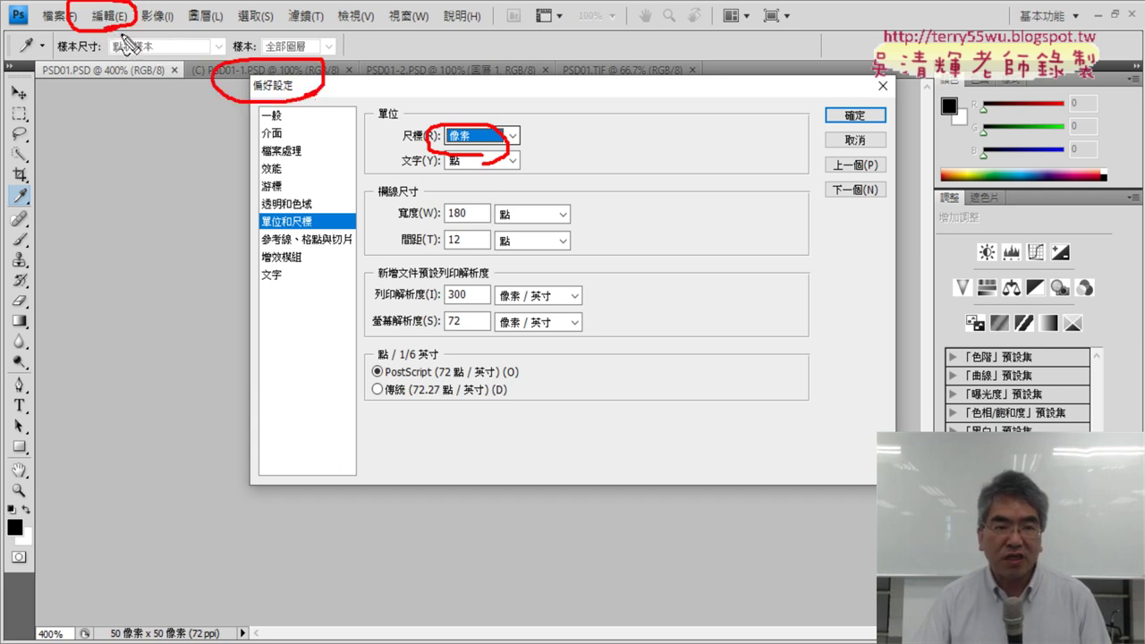
pyautogui.moveTo(125, 37)
pyautogui.mouseDown()
pyautogui.moveTo(206, 70)
pyautogui.moveTo(185, 93)
pyautogui.mouseUp()
pyautogui.moveTo(329, 223)
pyautogui.mouseDown()
pyautogui.moveTo(410, 142)
pyautogui.moveTo(393, 131)
pyautogui.mouseUp()
pyautogui.moveTo(483, 163); pyautogui.dragTo(499, 154)
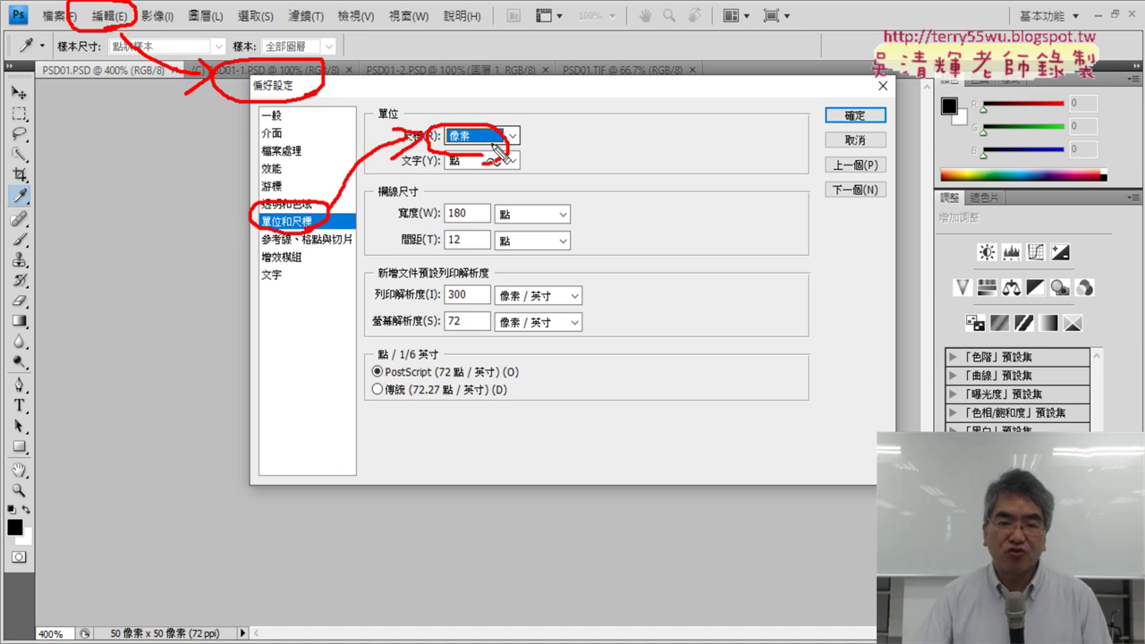
pyautogui.press('Escape')
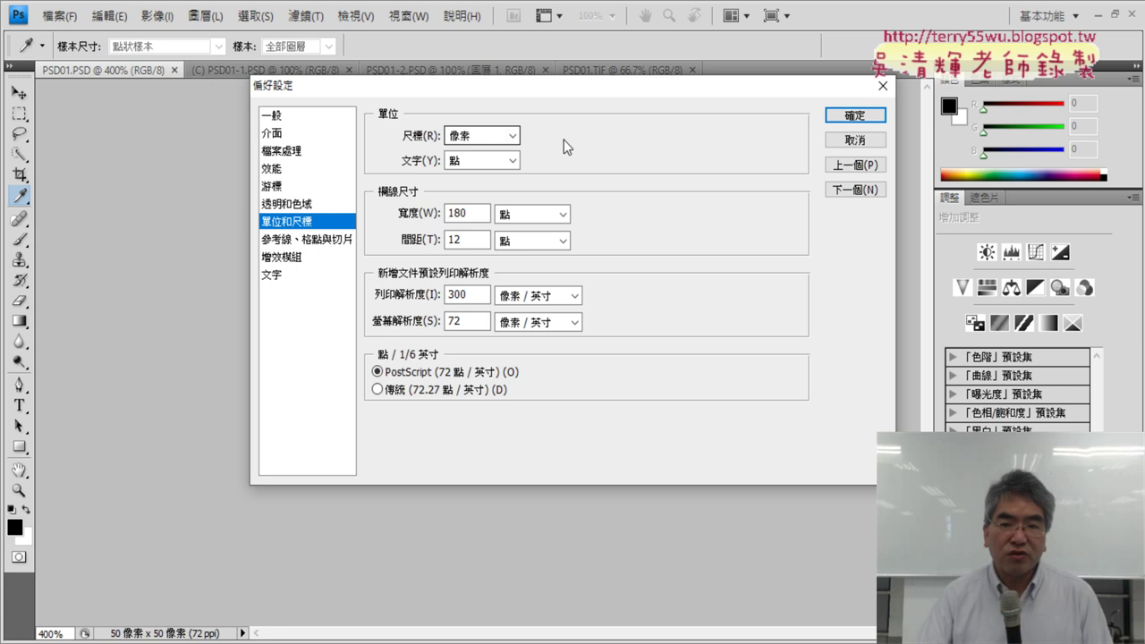
pyautogui.click(853, 115)
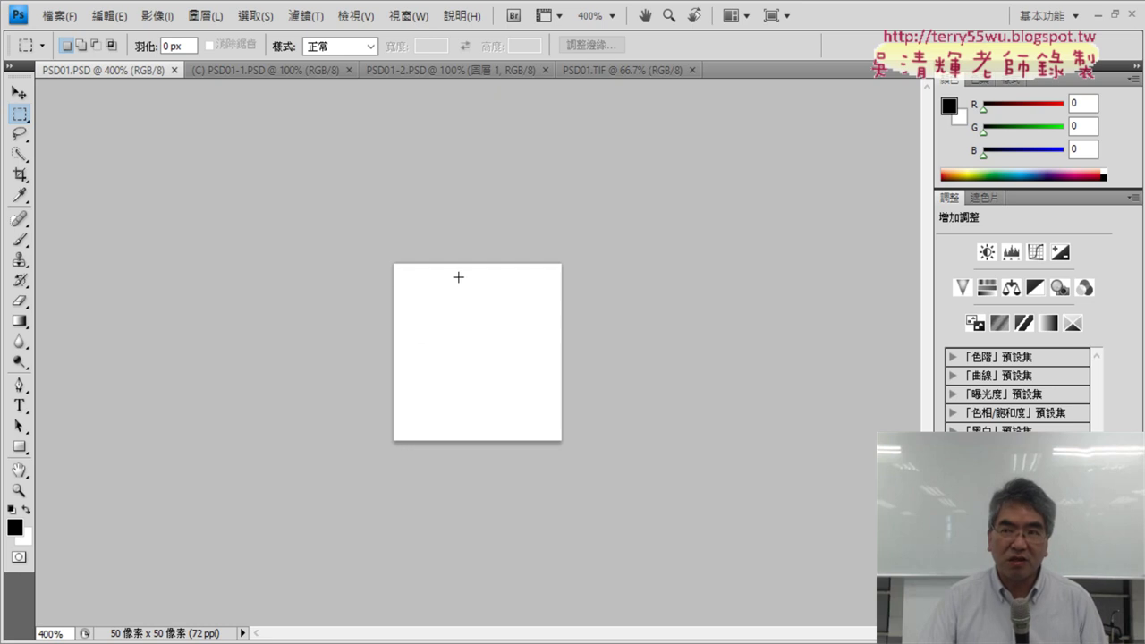
# Show PSD01-1's 200 × 200 pixel dimensions in the status bar, then switch to PSD01.TIF
pyautogui.click(258, 69)
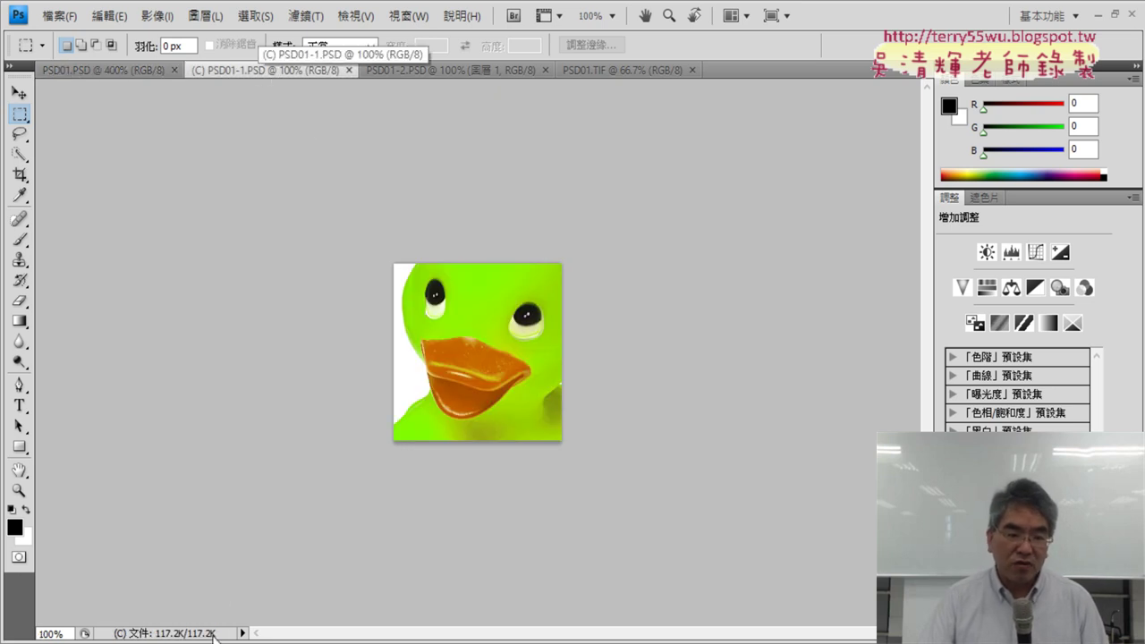
pyautogui.click(242, 634)
pyautogui.moveTo(313, 629)
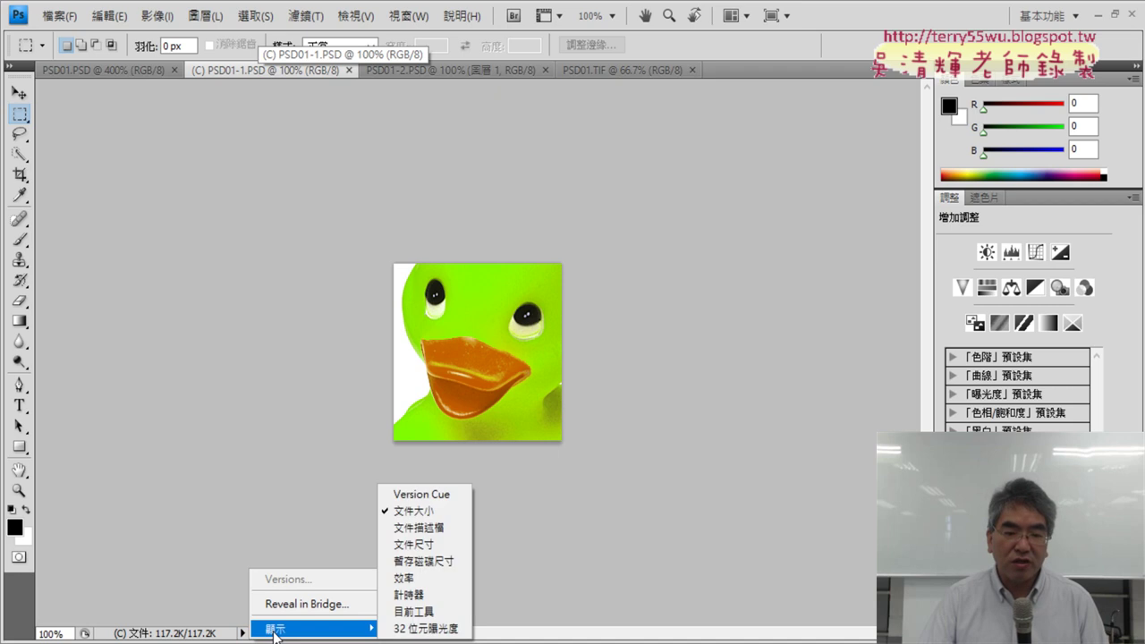
pyautogui.click(439, 548)
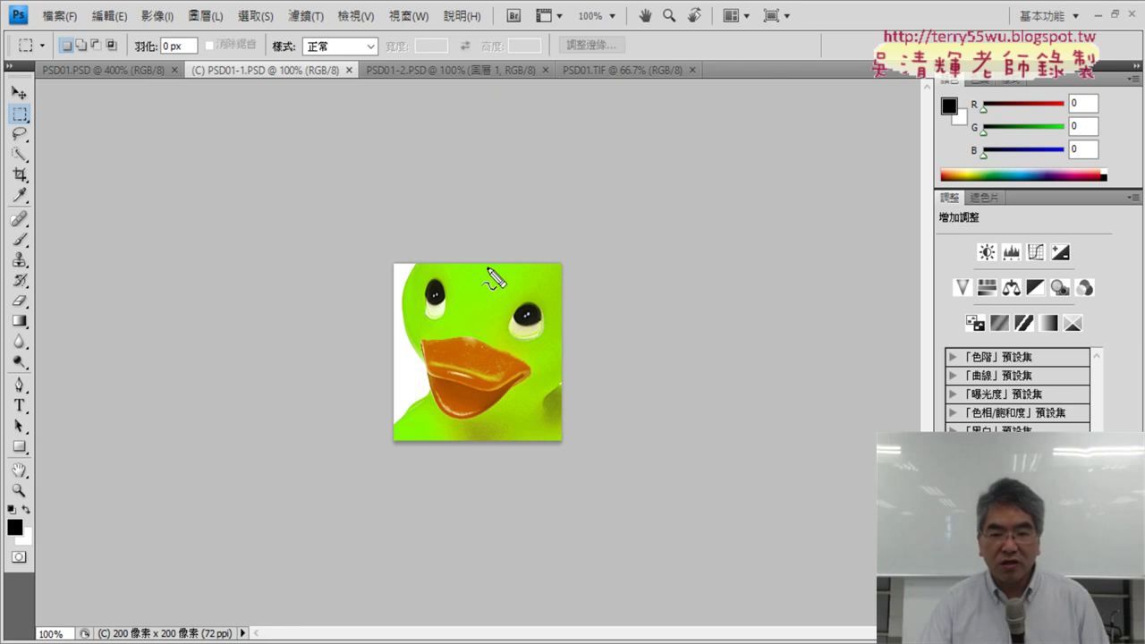
pyautogui.moveTo(390, 257); pyautogui.dragTo(404, 241)
pyautogui.moveTo(530, 240); pyautogui.dragTo(587, 292)
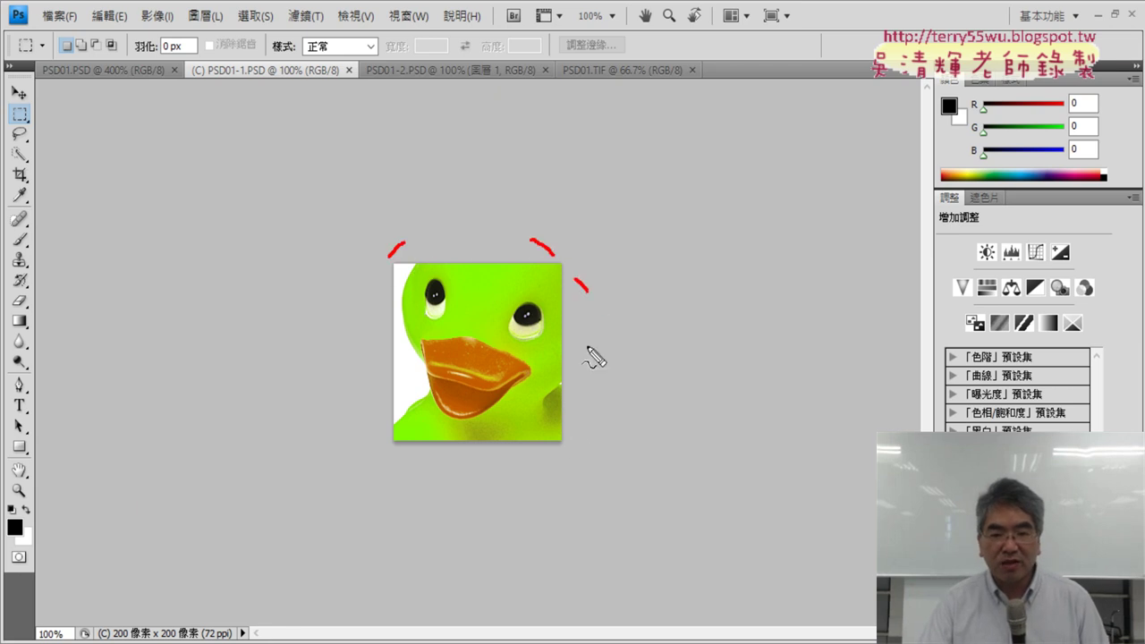
pyautogui.moveTo(576, 437); pyautogui.dragTo(589, 413)
pyautogui.moveTo(452, 203)
pyautogui.mouseDown()
pyautogui.moveTo(464, 228)
pyautogui.moveTo(505, 226)
pyautogui.mouseUp()
pyautogui.moveTo(591, 338)
pyautogui.mouseDown()
pyautogui.moveTo(609, 355)
pyautogui.moveTo(649, 353)
pyautogui.mouseUp()
pyautogui.press('Escape')
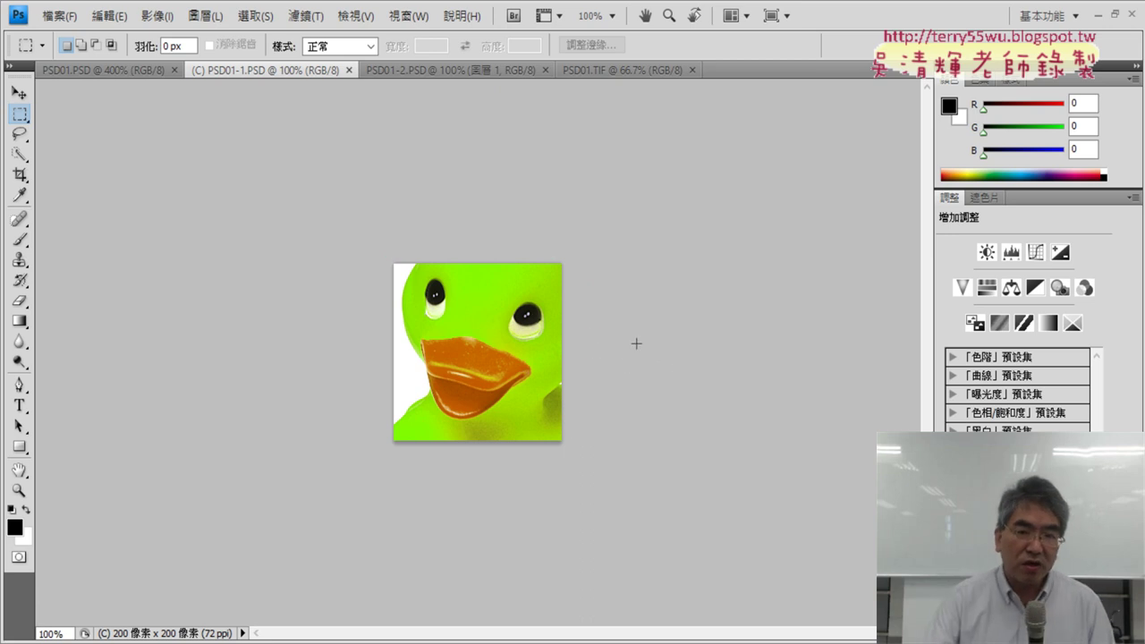
pyautogui.click(619, 73)
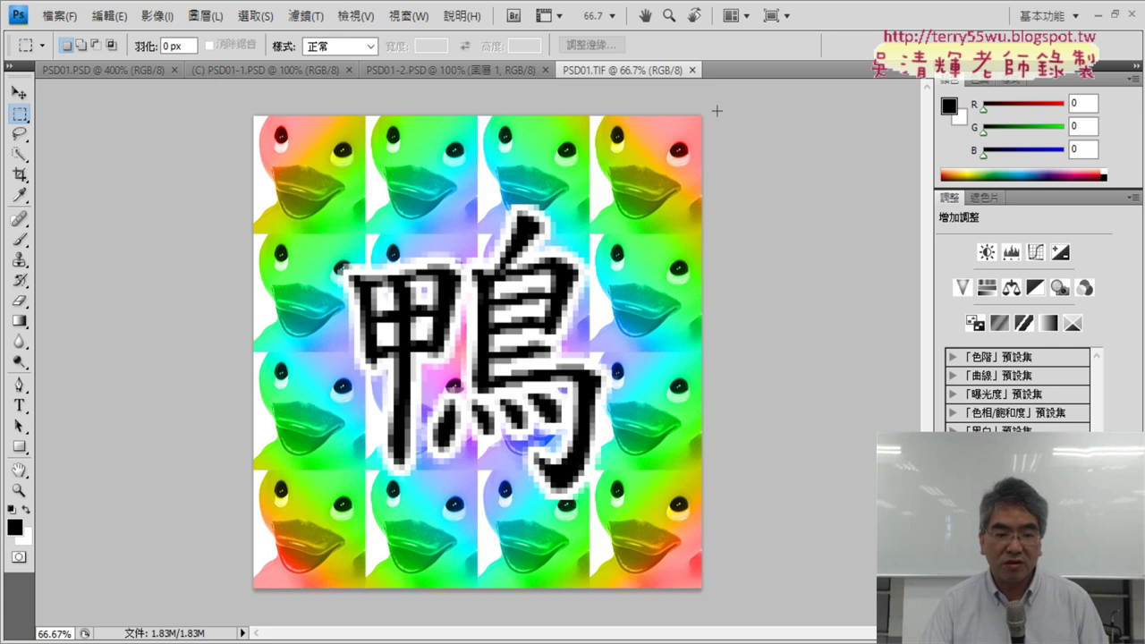
# Set the status bar to 文件尺寸 to show PSD01.TIF's 800 × 800 pixel size
pyautogui.click(242, 632)
pyautogui.moveTo(296, 629)
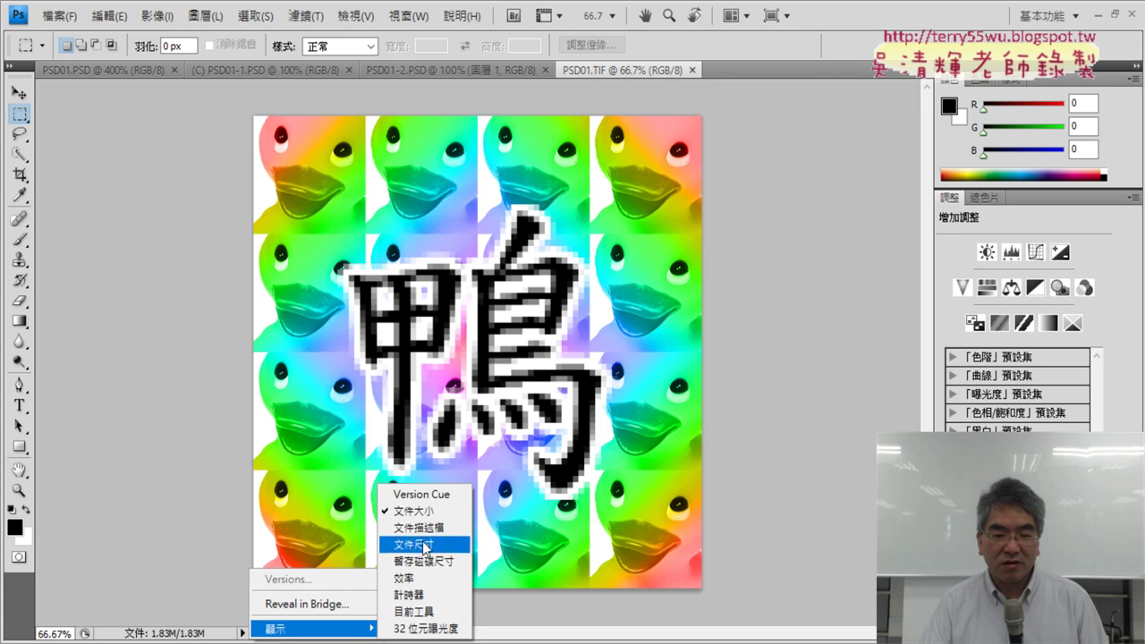
pyautogui.click(425, 545)
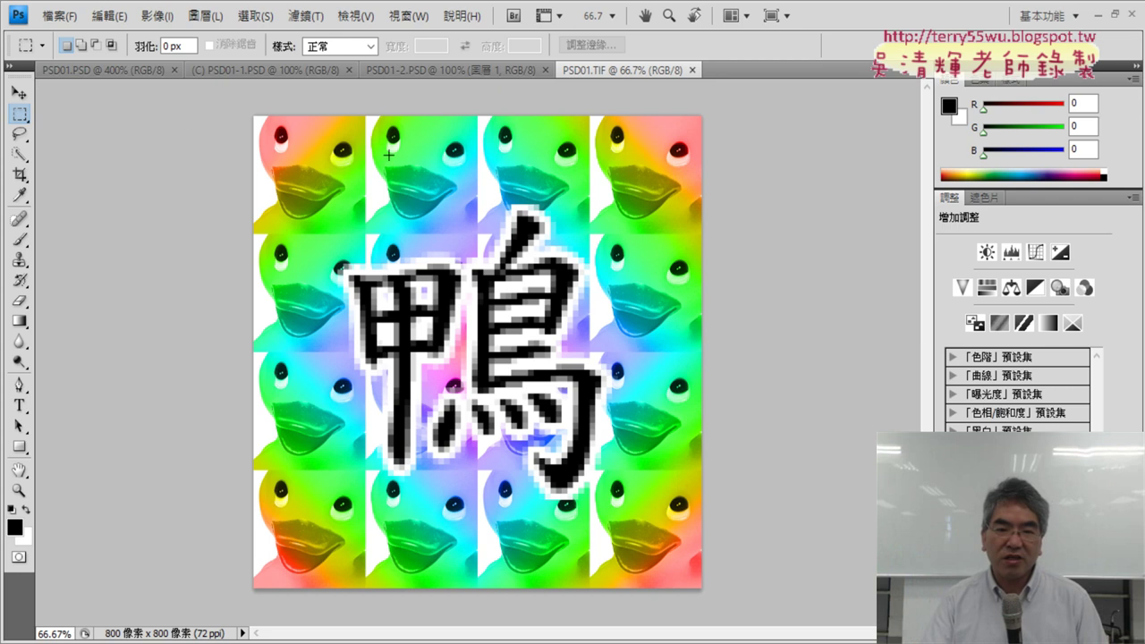
# Flip through PSD01-1, PSD01-2 and PSD01.TIF, then bring up the Acrobat exam sheet
pyautogui.click(301, 70)
pyautogui.click(608, 71)
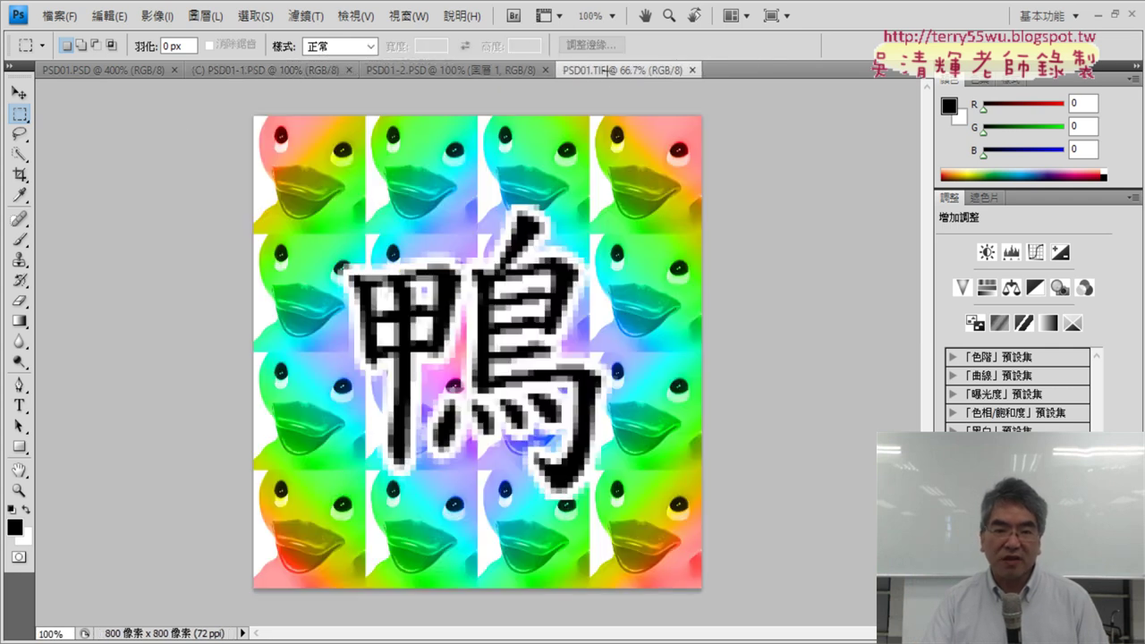
pyautogui.click(447, 71)
pyautogui.click(639, 70)
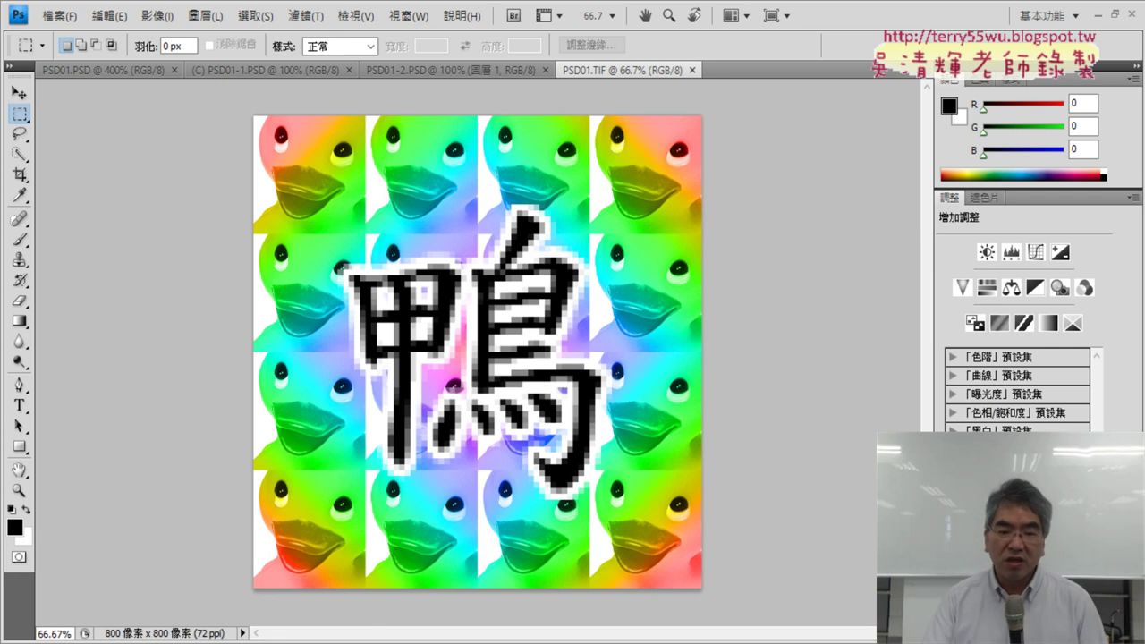
pyautogui.hotkey('alt', 'Tab')
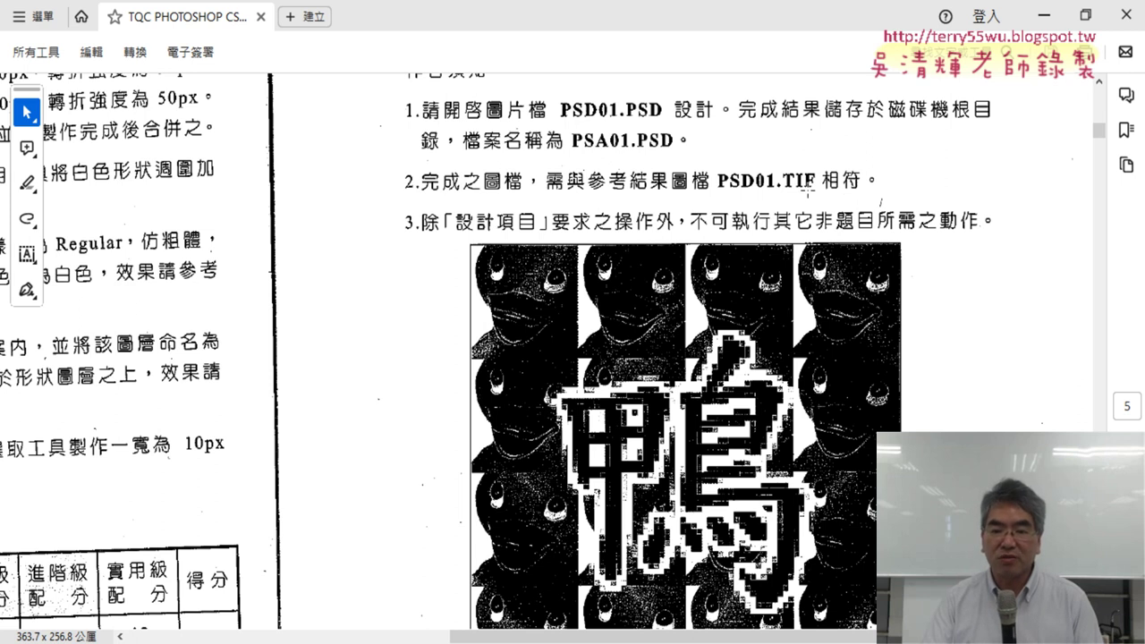
# Scroll the exam PDF down to the 二、設計項目 task list, then minimize Acrobat
pyautogui.scroll(-2, 807, 189)
pyautogui.scroll(-1, 807, 189)
pyautogui.scroll(-1, 808, 188)
pyautogui.scroll(-1, 808, 189)
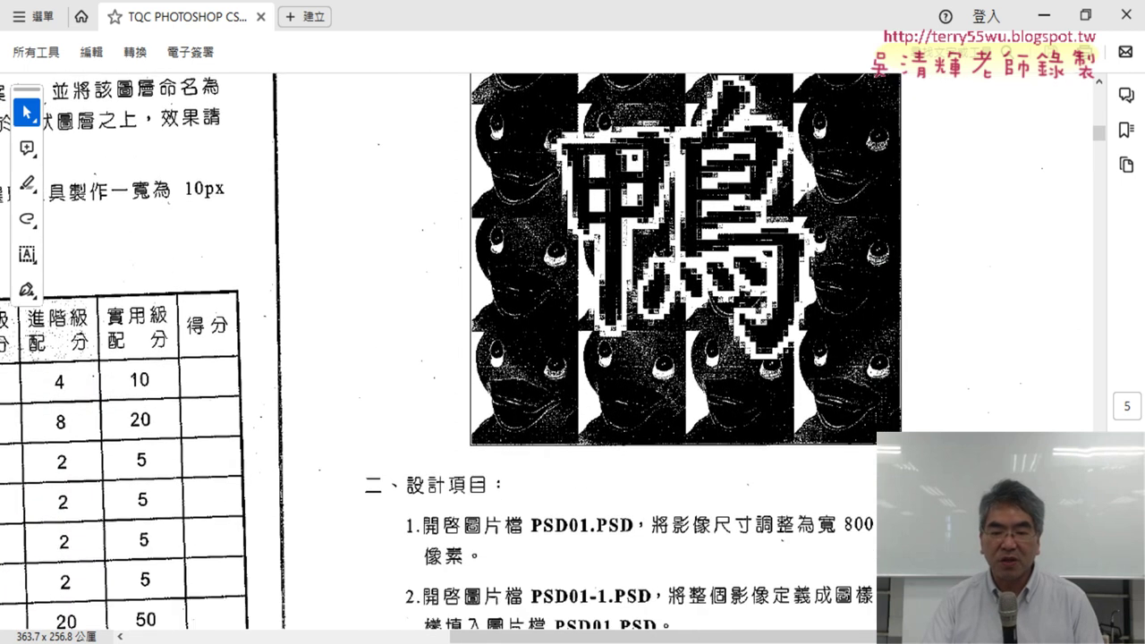
pyautogui.scroll(-1, 808, 189)
pyautogui.scroll(-1, 808, 189)
pyautogui.scroll(-1, 807, 189)
pyautogui.scroll(-3, 807, 188)
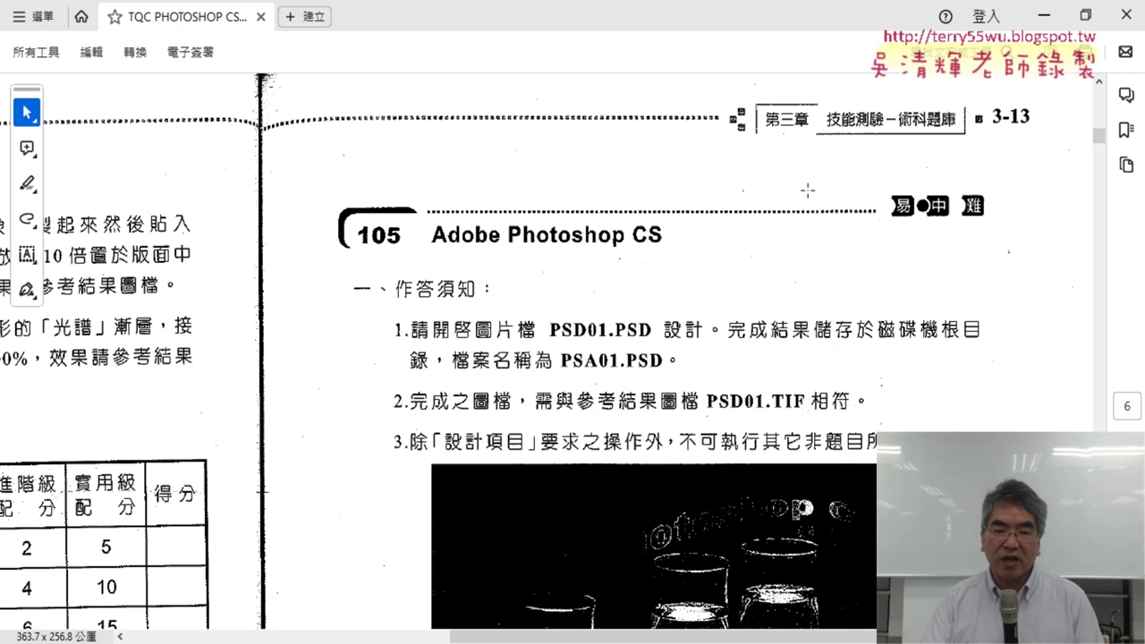
pyautogui.scroll(3, 808, 189)
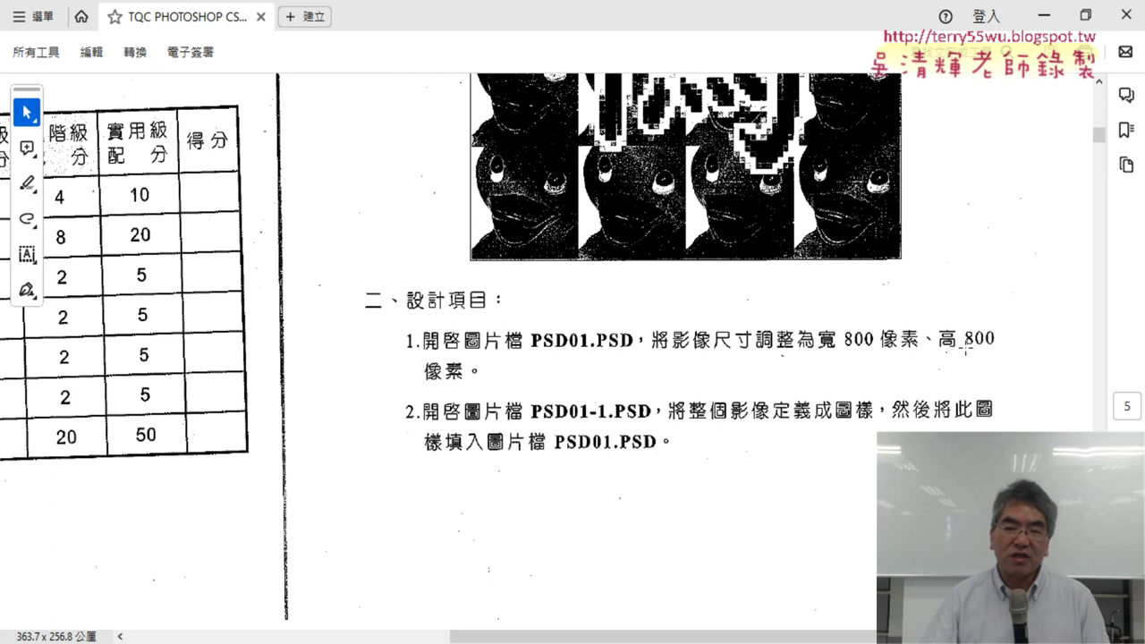
pyautogui.click(1043, 15)
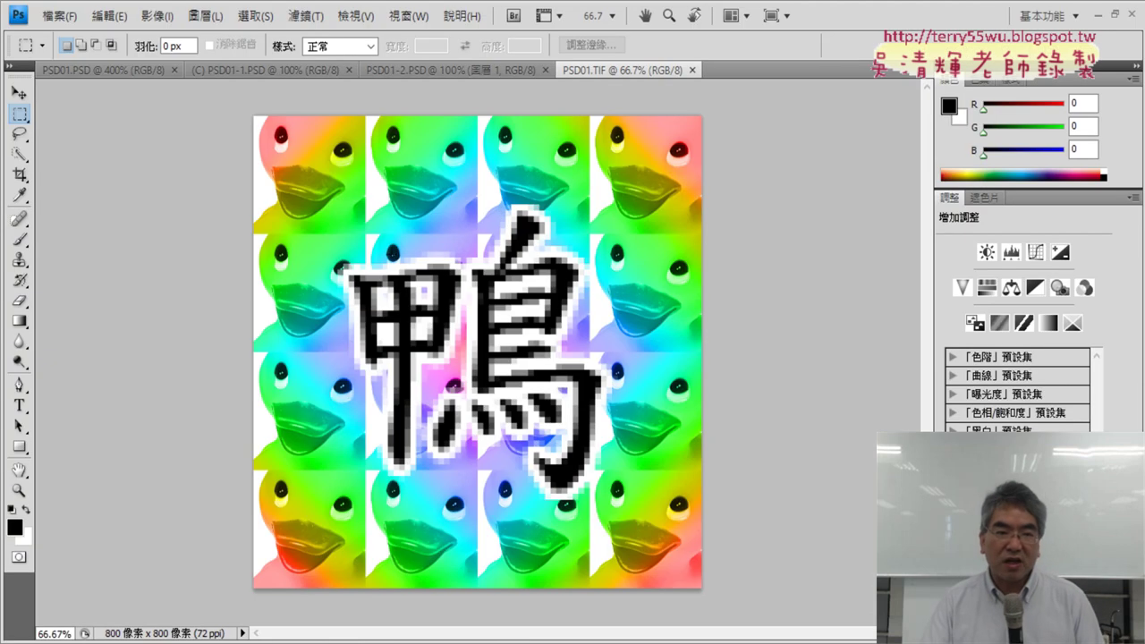
# Check the exam PDF and PSD01-1, then return to the 50×50 PSD01.PSD tab and open 影像
pyautogui.click(86, 72)
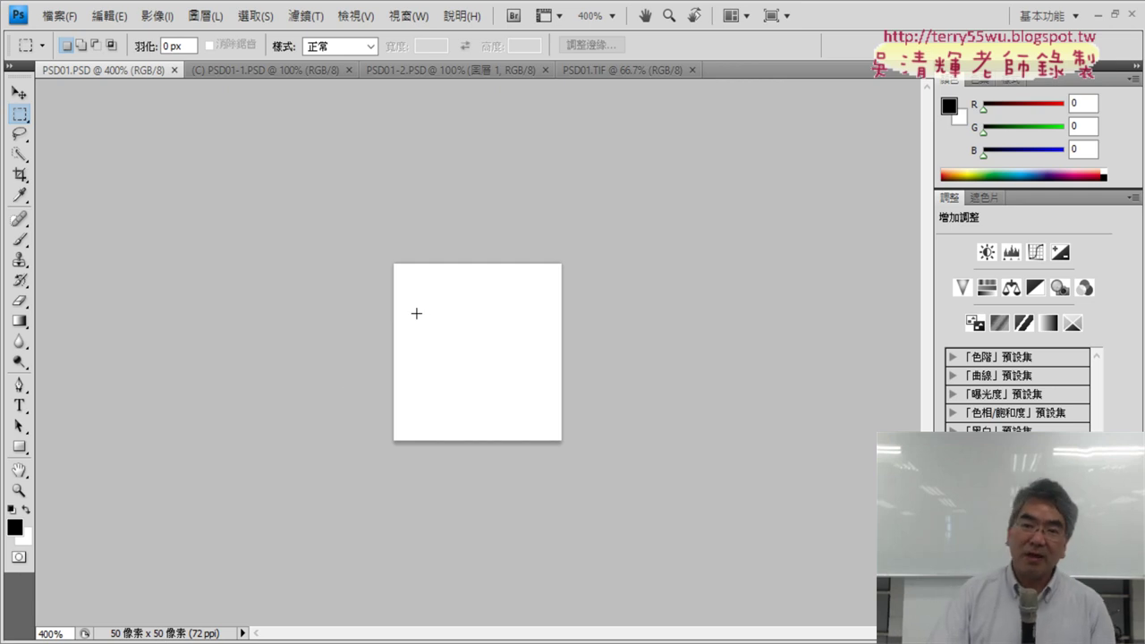
pyautogui.click(157, 18)
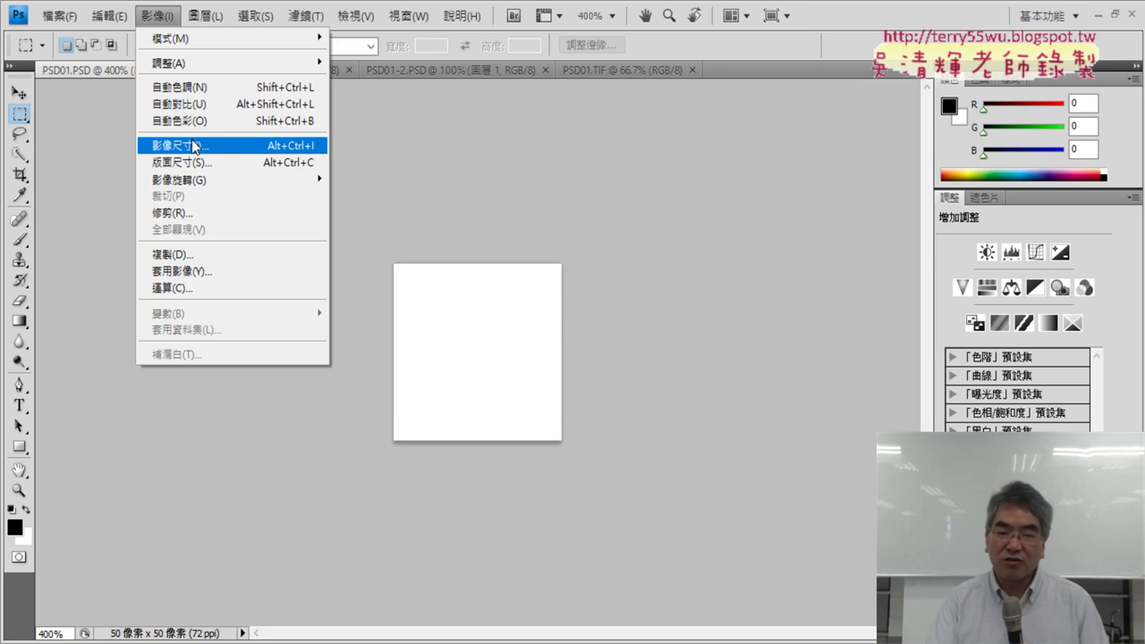
pyautogui.hotkey('alt', 'Tab')
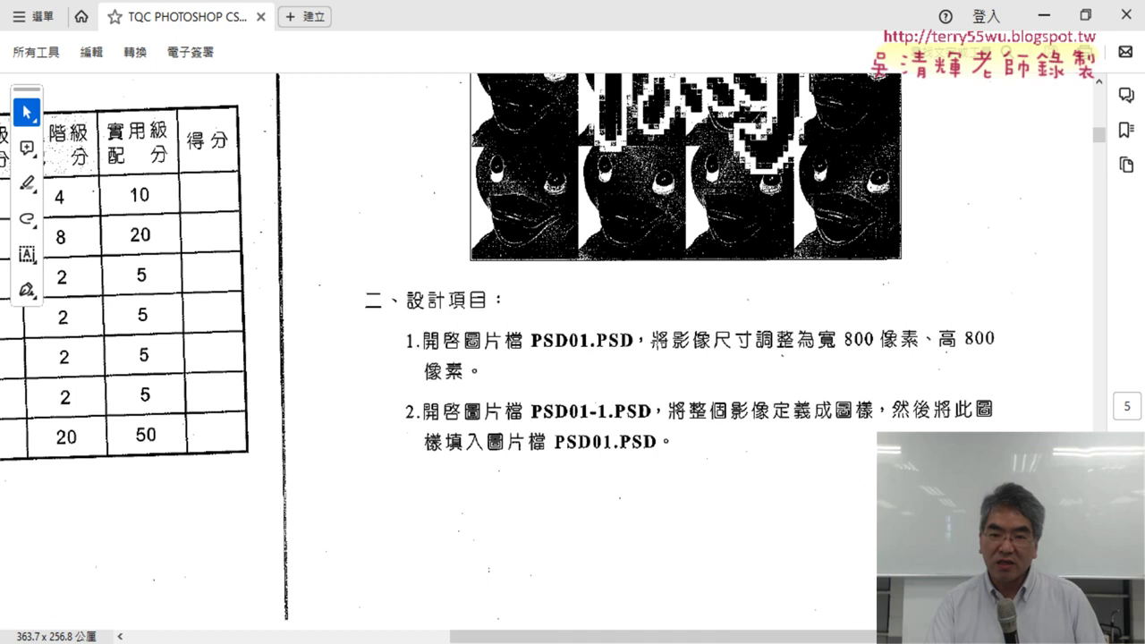
pyautogui.click(1043, 16)
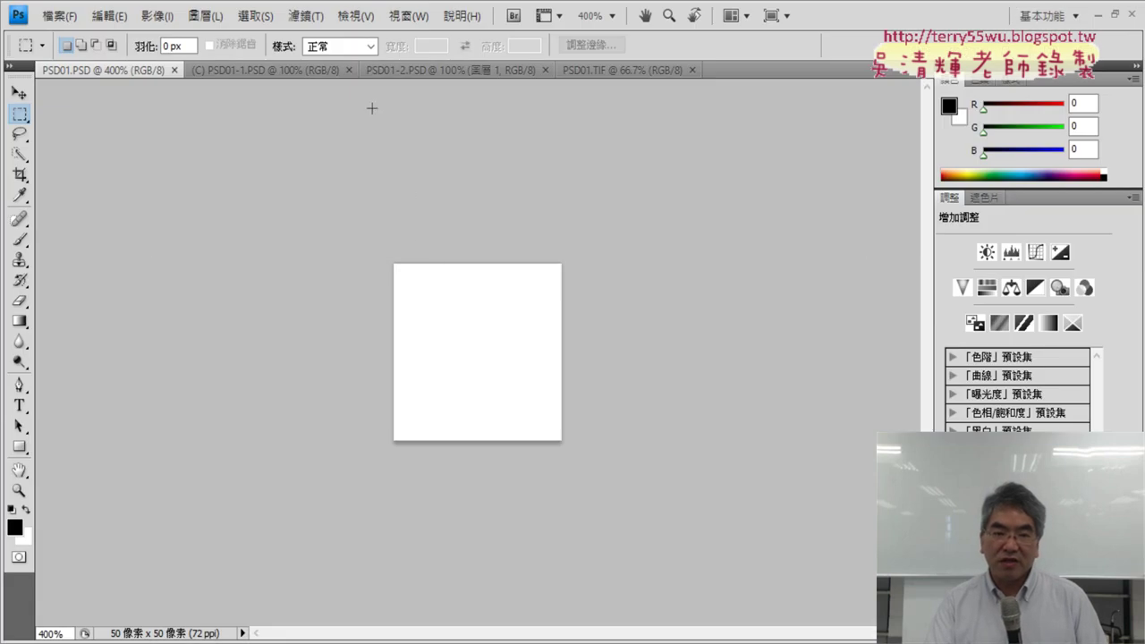
pyautogui.click(307, 71)
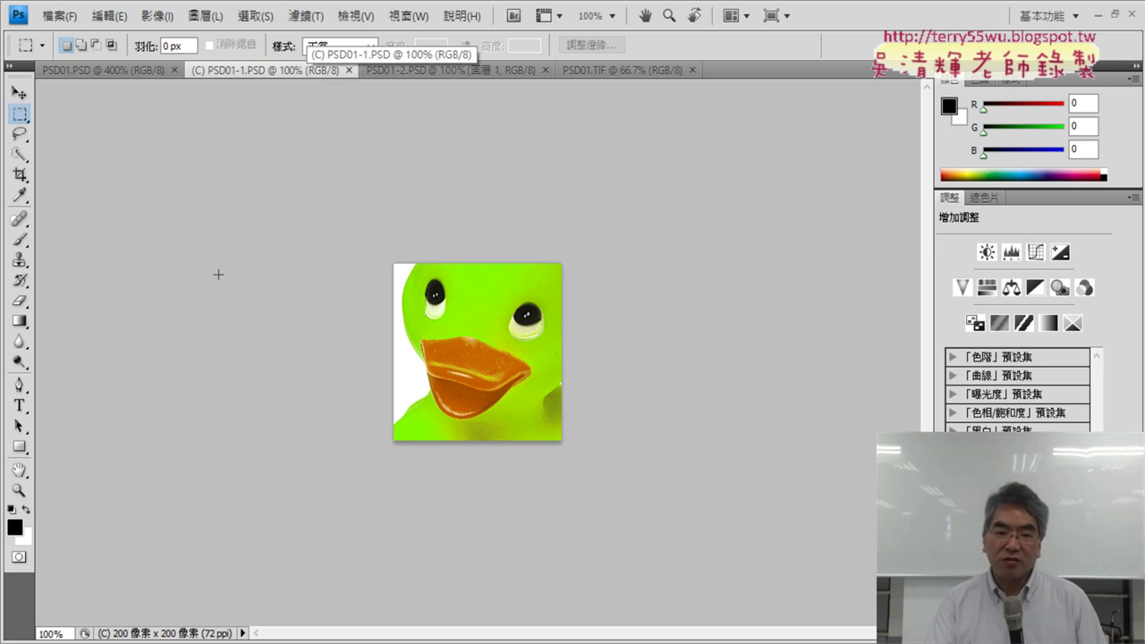
pyautogui.click(128, 70)
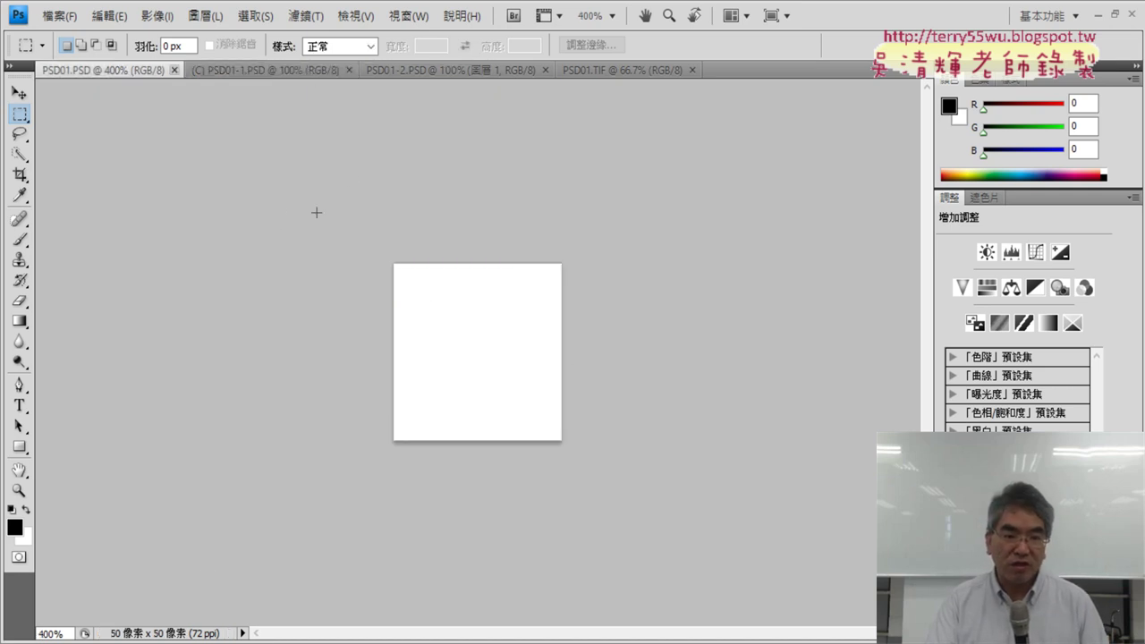
pyautogui.click(156, 15)
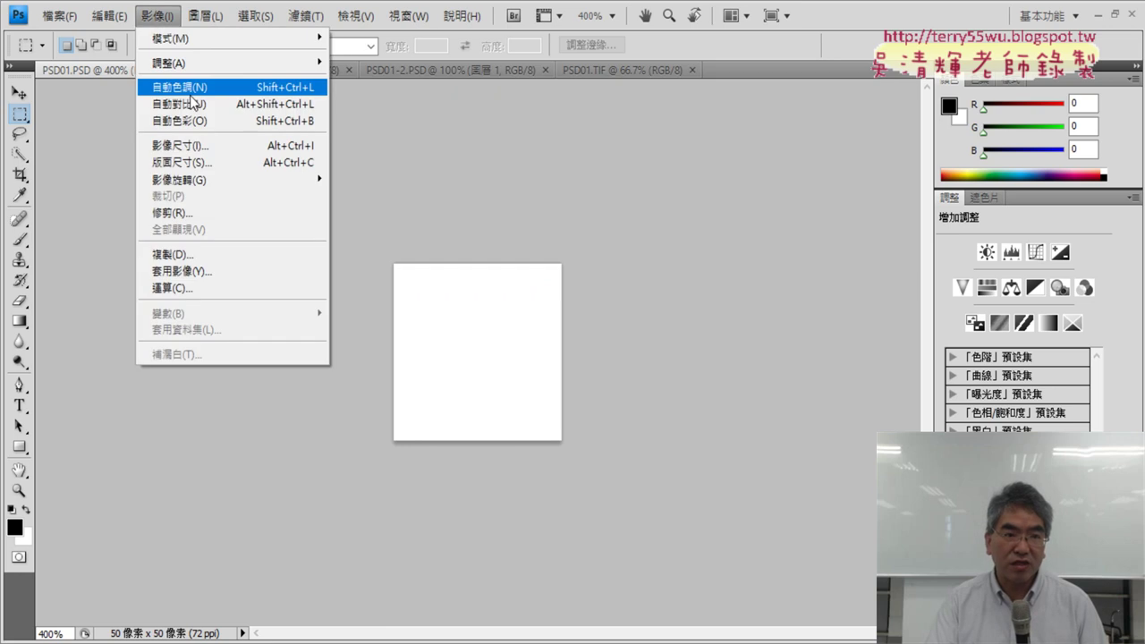
# Set Image Size width to 800 pixels with Constrain Proportions on, then zoom out
pyautogui.click(199, 149)
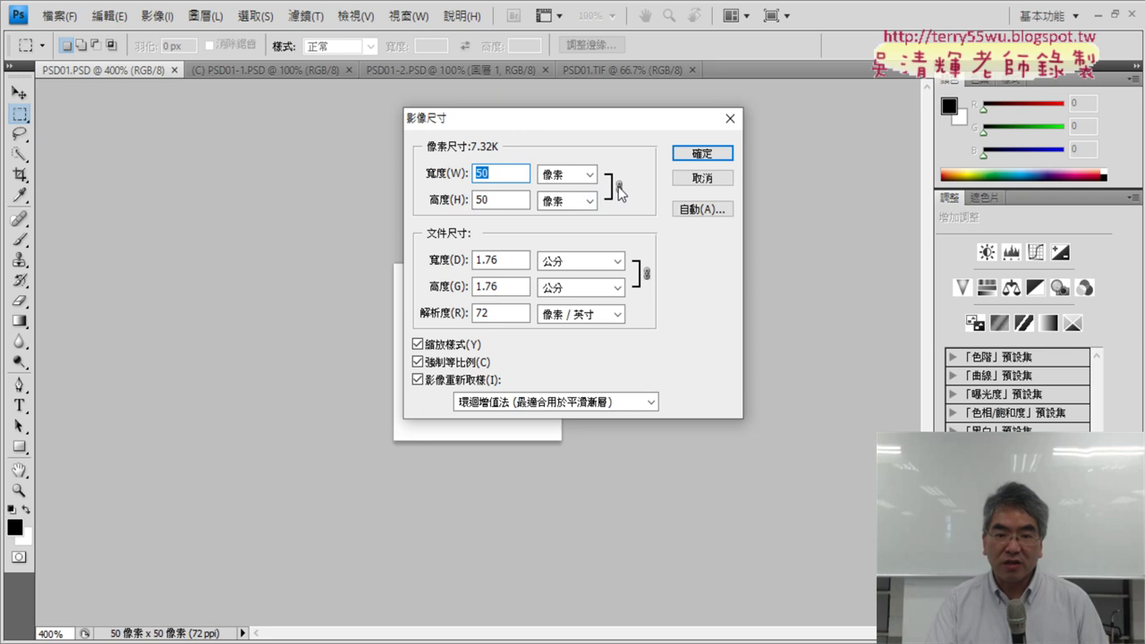
pyautogui.click(460, 367)
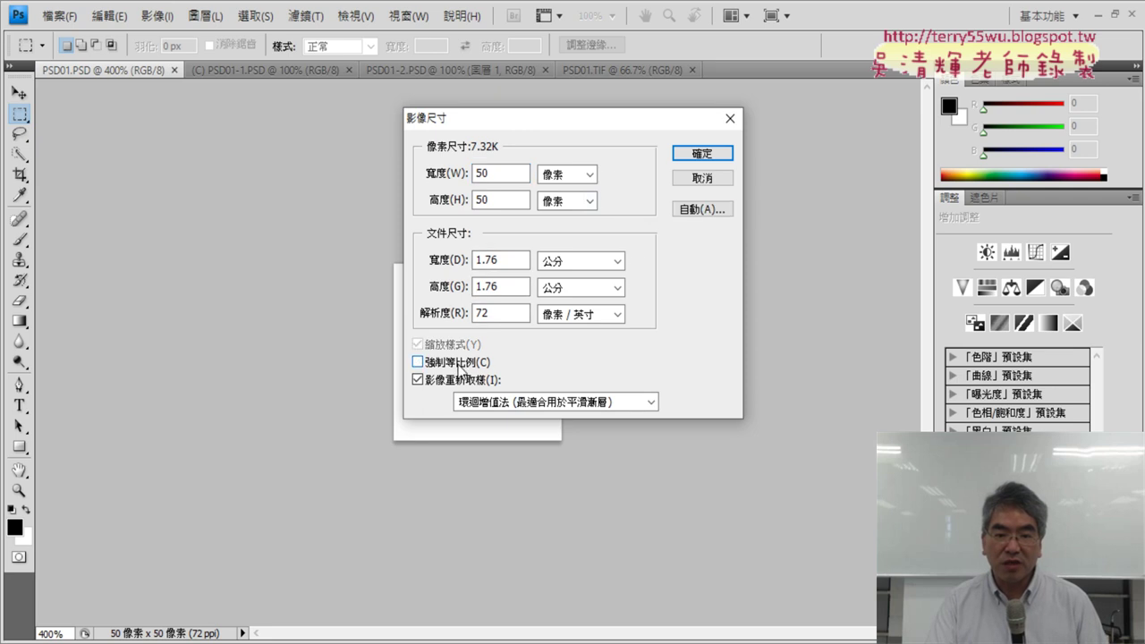
pyautogui.click(496, 173)
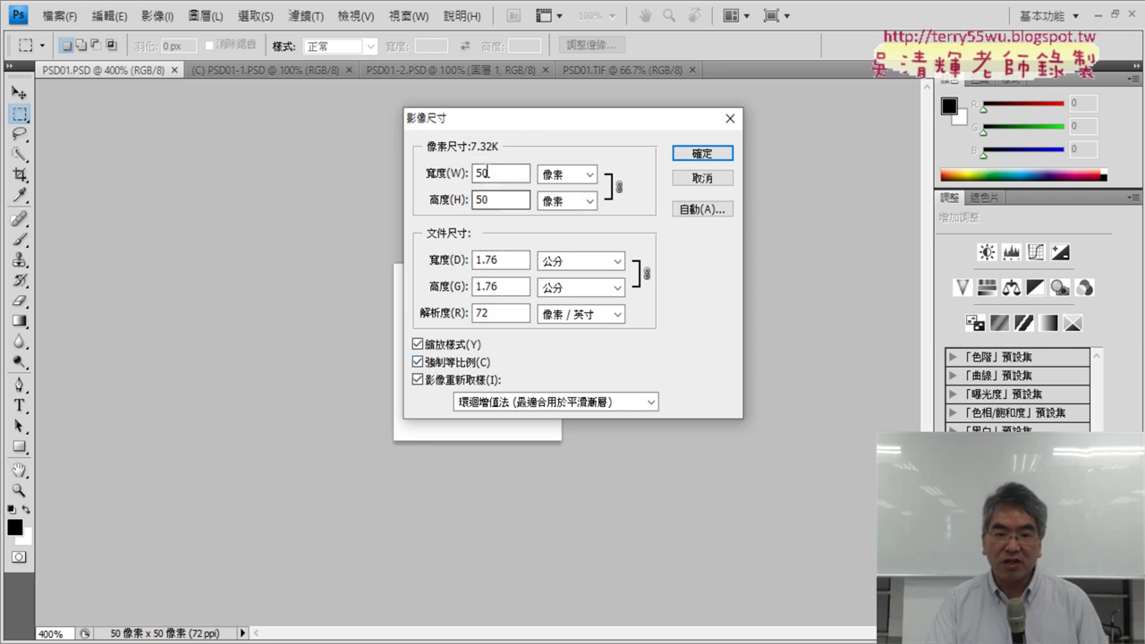
pyautogui.moveTo(501, 174); pyautogui.dragTo(454, 177)
pyautogui.write('80')
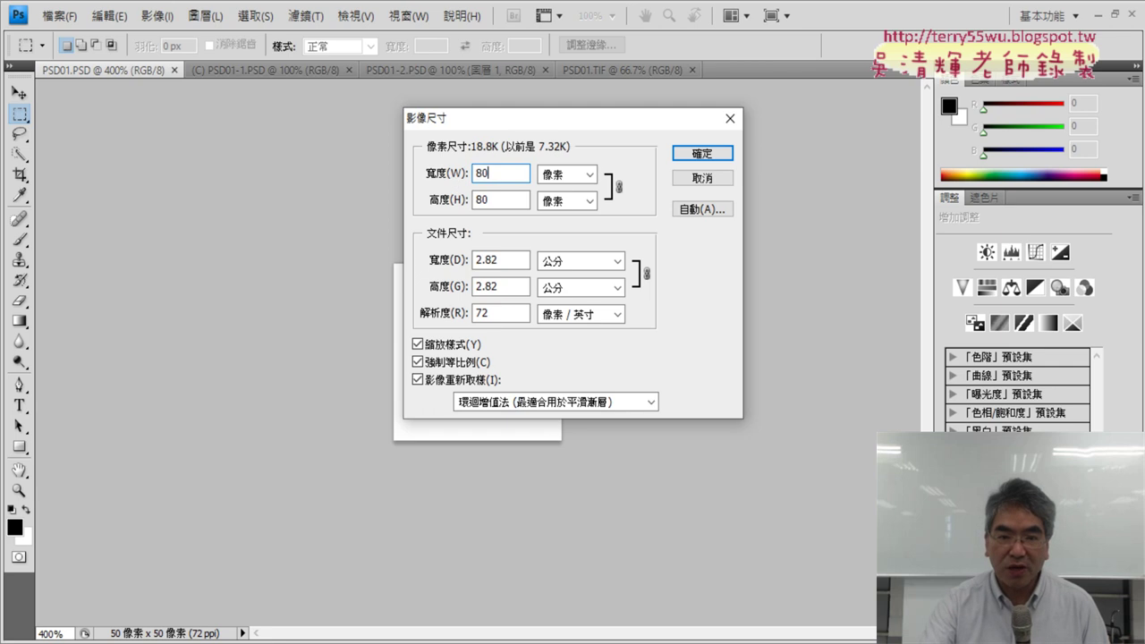
pyautogui.write('0')
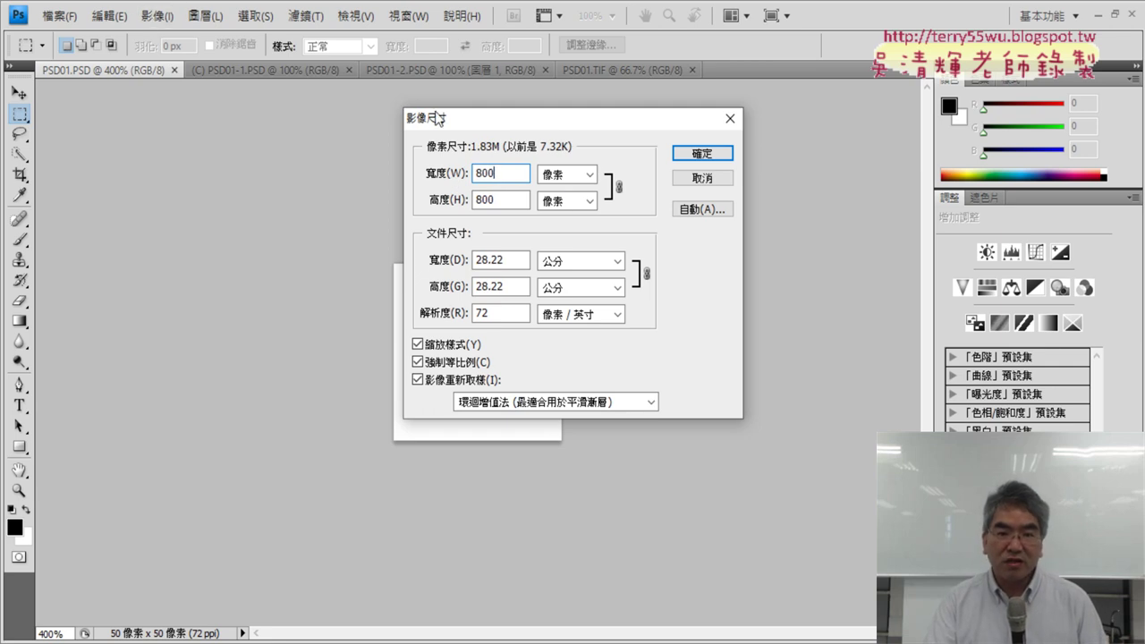
pyautogui.click(701, 153)
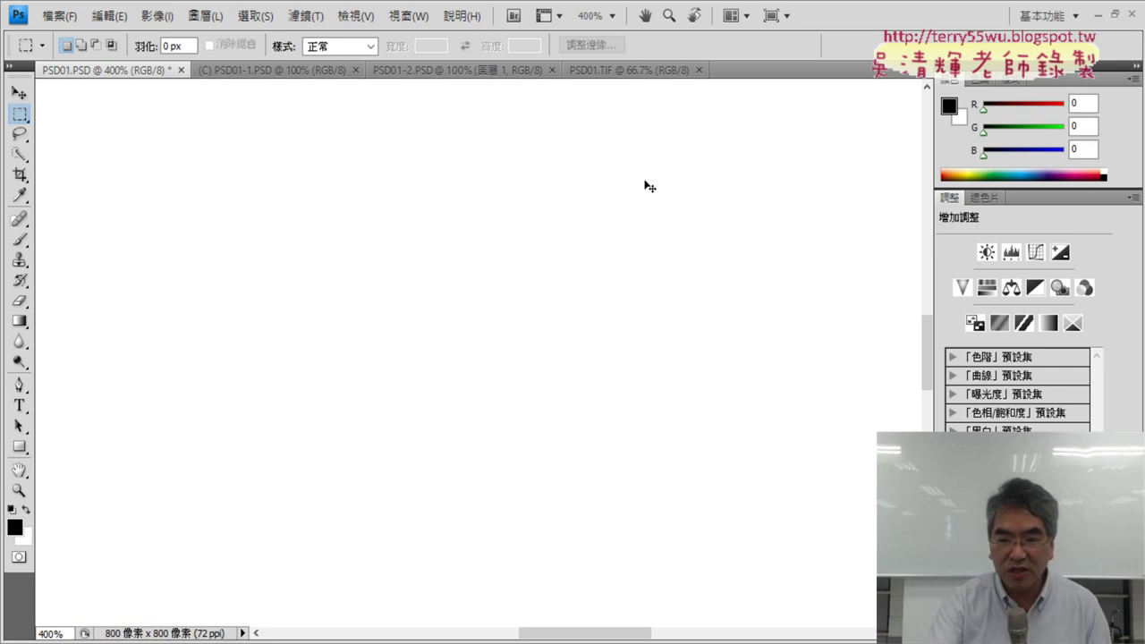
pyautogui.hotkey('ctrl', '-')
pyautogui.hotkey('ctrl', '-')
pyautogui.hotkey('ctrl', '-')
pyautogui.hotkey('ctrl', '-')
pyautogui.hotkey('ctrl', '-')
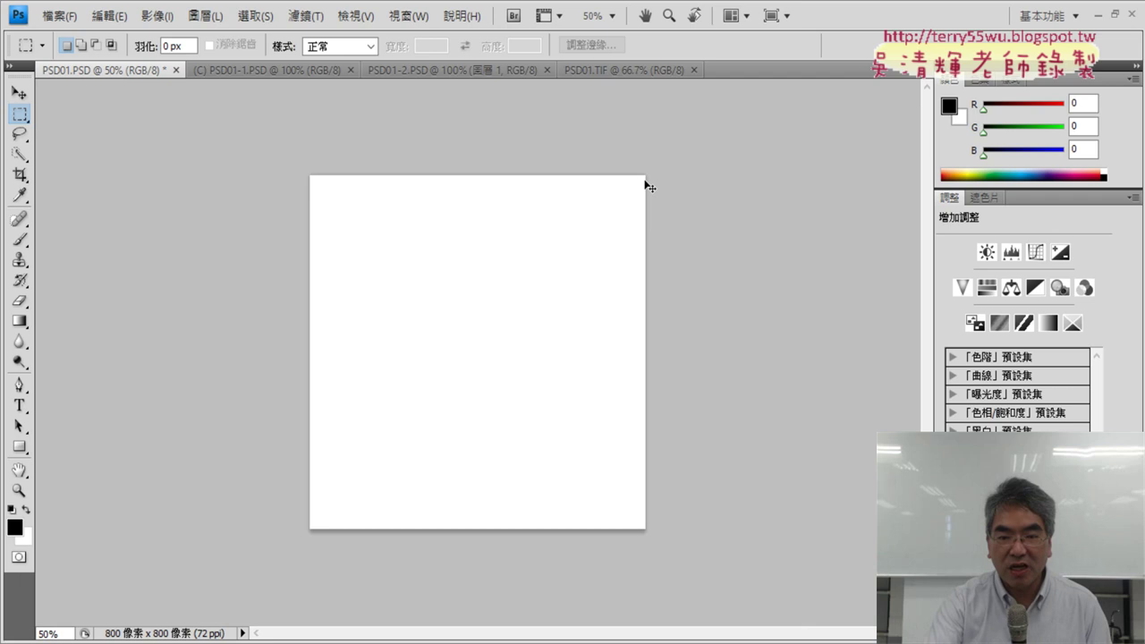
pyautogui.hotkey('ctrl', '-')
pyautogui.hotkey('ctrl', '-')
pyautogui.hotkey('ctrl', '+')
pyautogui.hotkey('ctrl', '+')
pyautogui.hotkey('ctrl', '+')
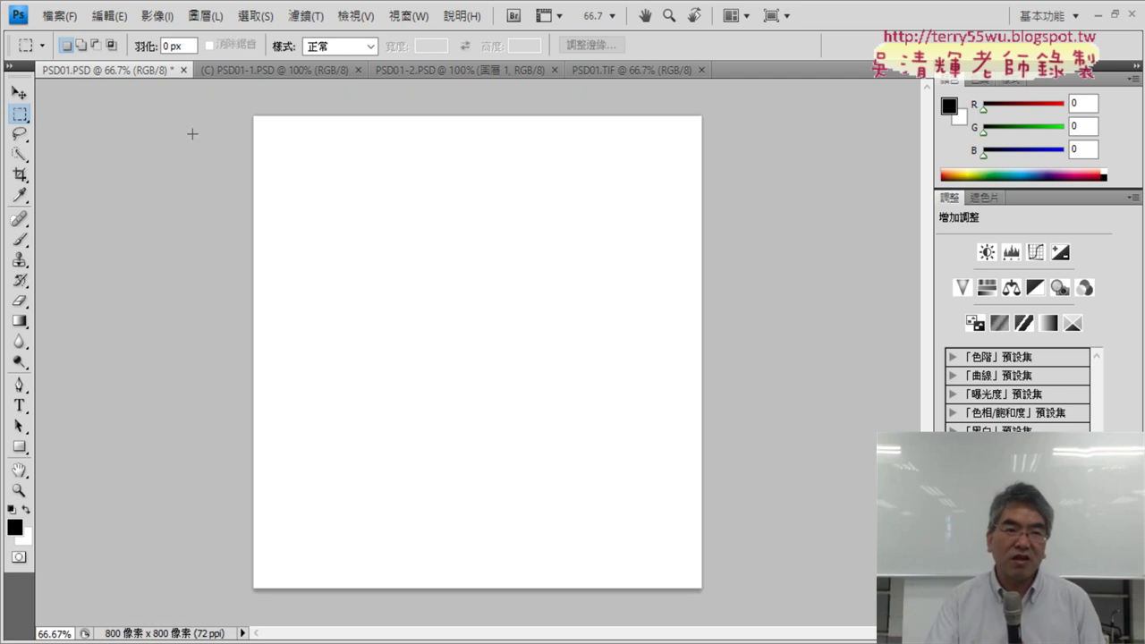
pyautogui.click(154, 23)
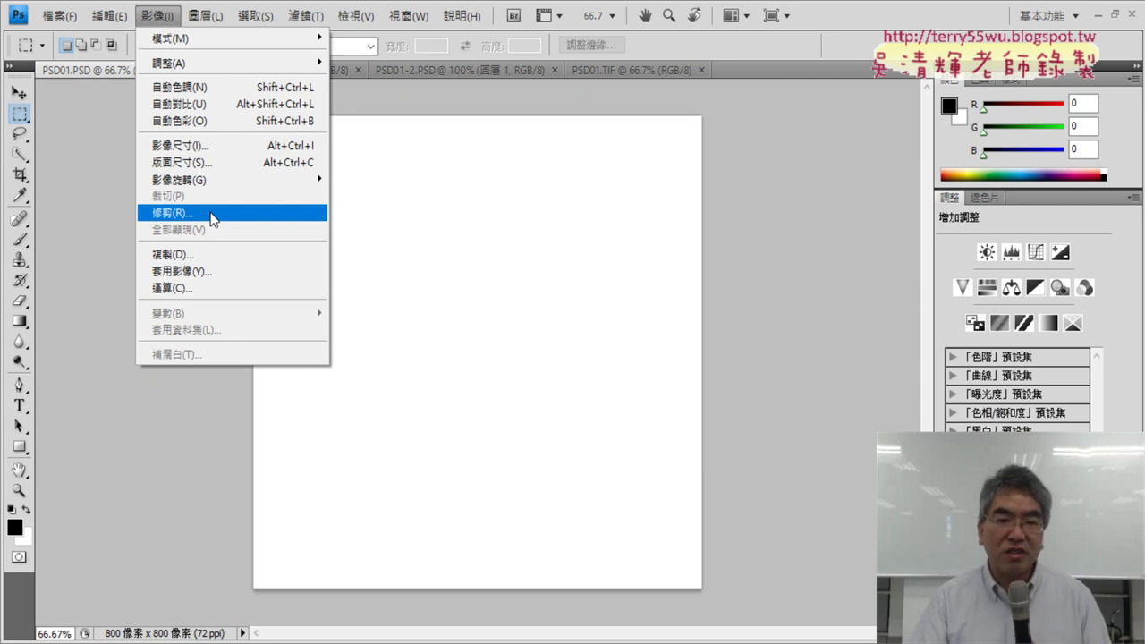
pyautogui.click(506, 173)
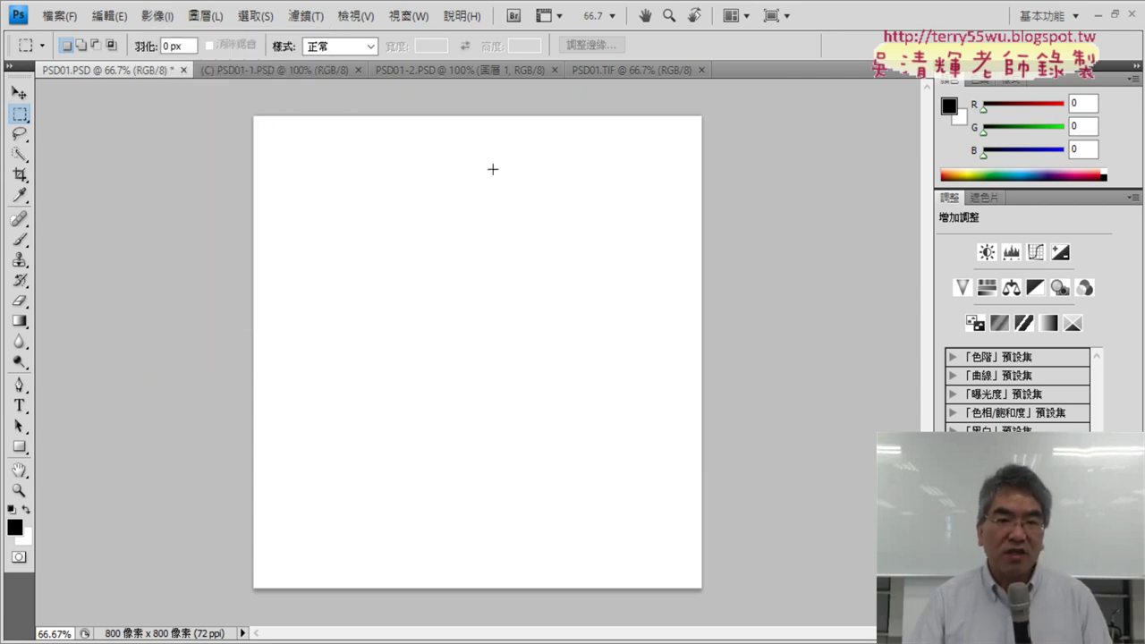
# Copy the whole green duck image from PSD01-1 and paste it into PSD01 as 圖層 1
pyautogui.click(274, 71)
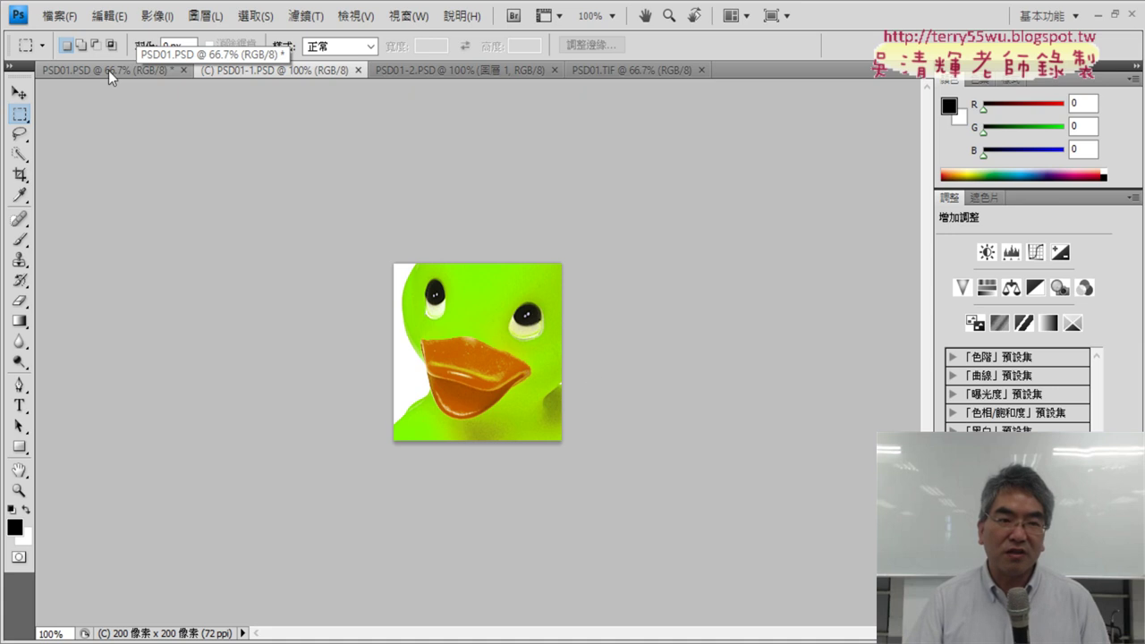
pyautogui.click(109, 69)
pyautogui.click(262, 70)
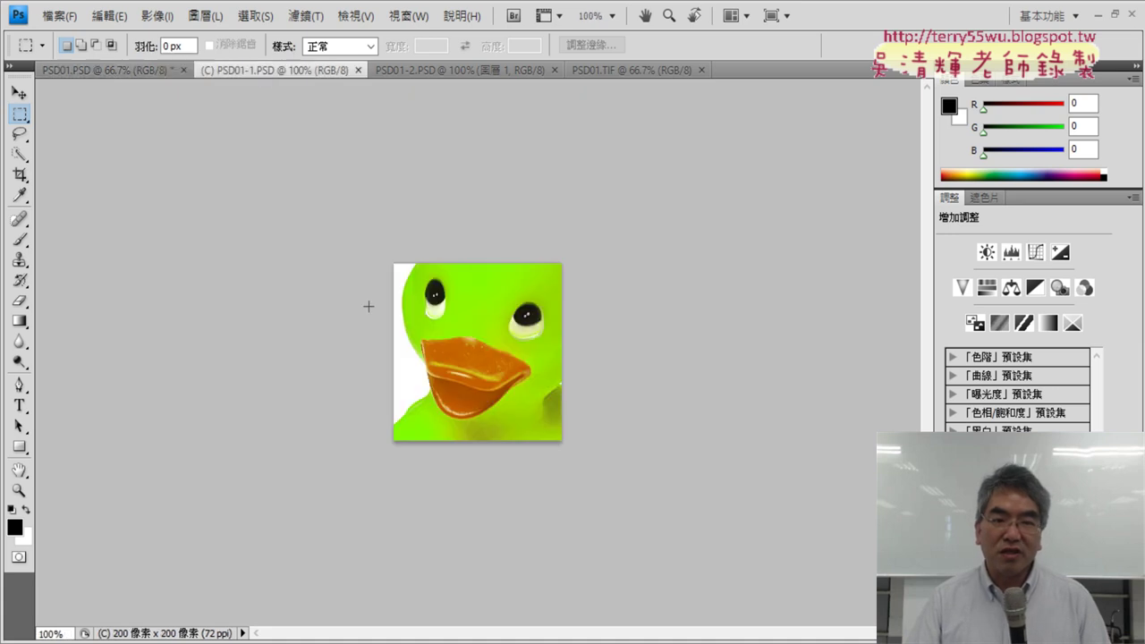
pyautogui.hotkey('ctrl', 'a')
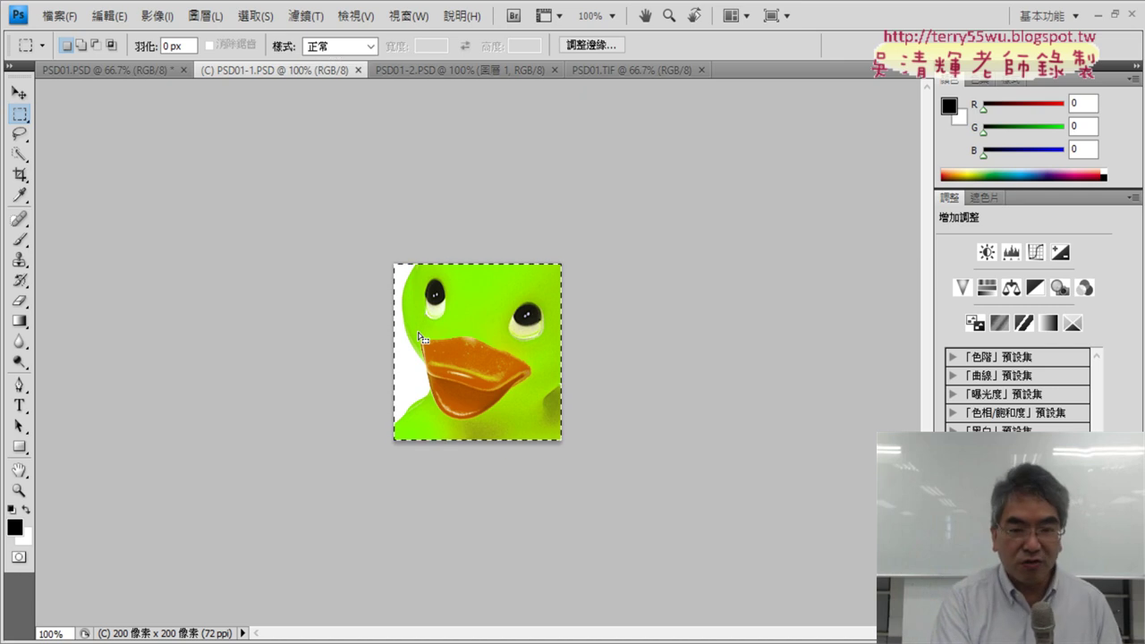
pyautogui.click(98, 68)
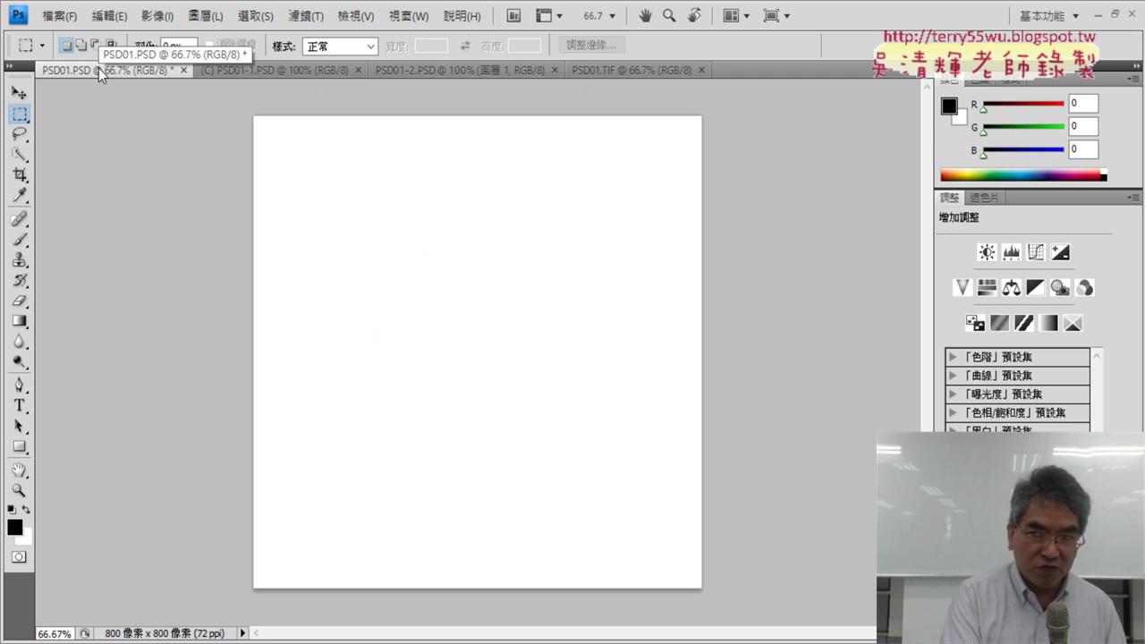
pyautogui.hotkey('ctrl', 'v')
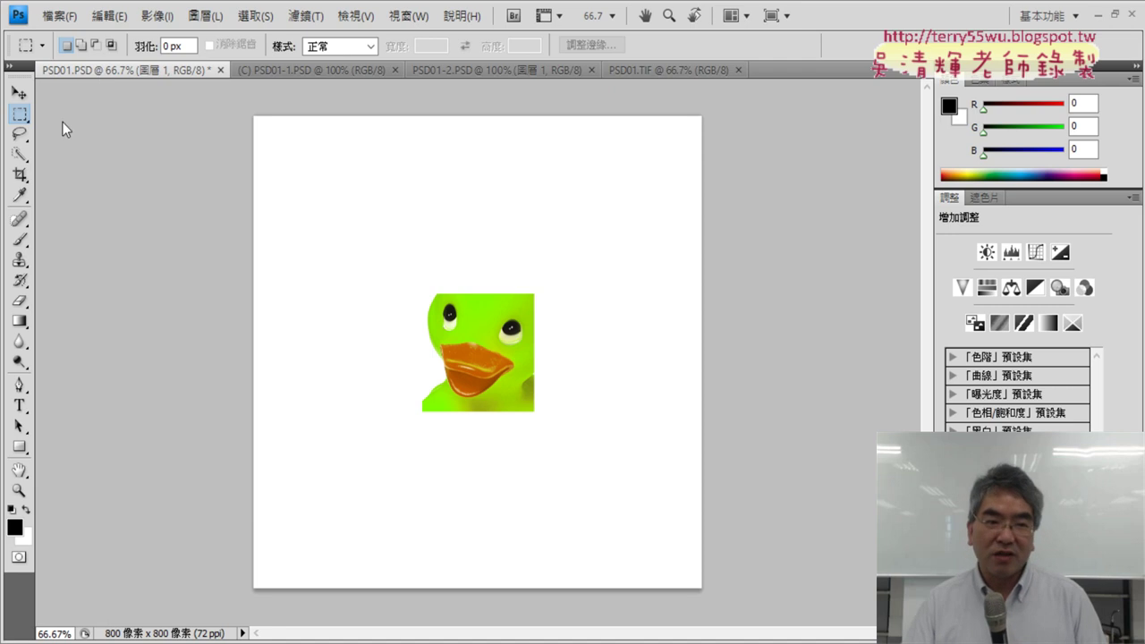
# Drag the pasted duck to PSD01's top-left corner with the Move tool, then undo the paste
pyautogui.click(19, 93)
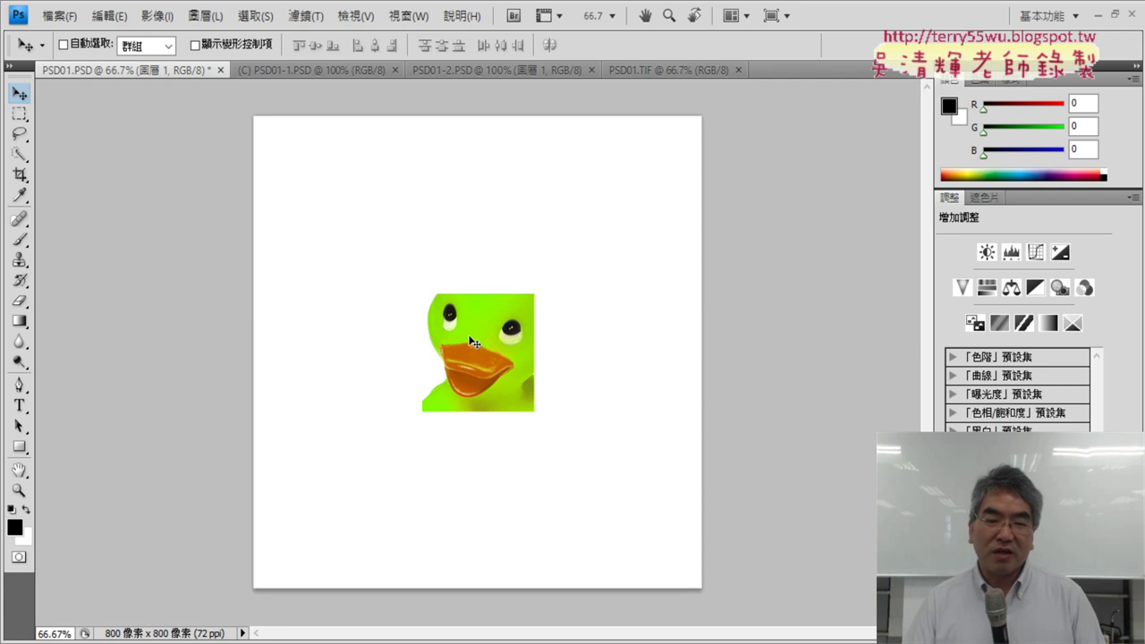
pyautogui.moveTo(499, 317)
pyautogui.mouseDown()
pyautogui.moveTo(455, 211)
pyautogui.moveTo(360, 147)
pyautogui.moveTo(314, 143)
pyautogui.mouseUp()
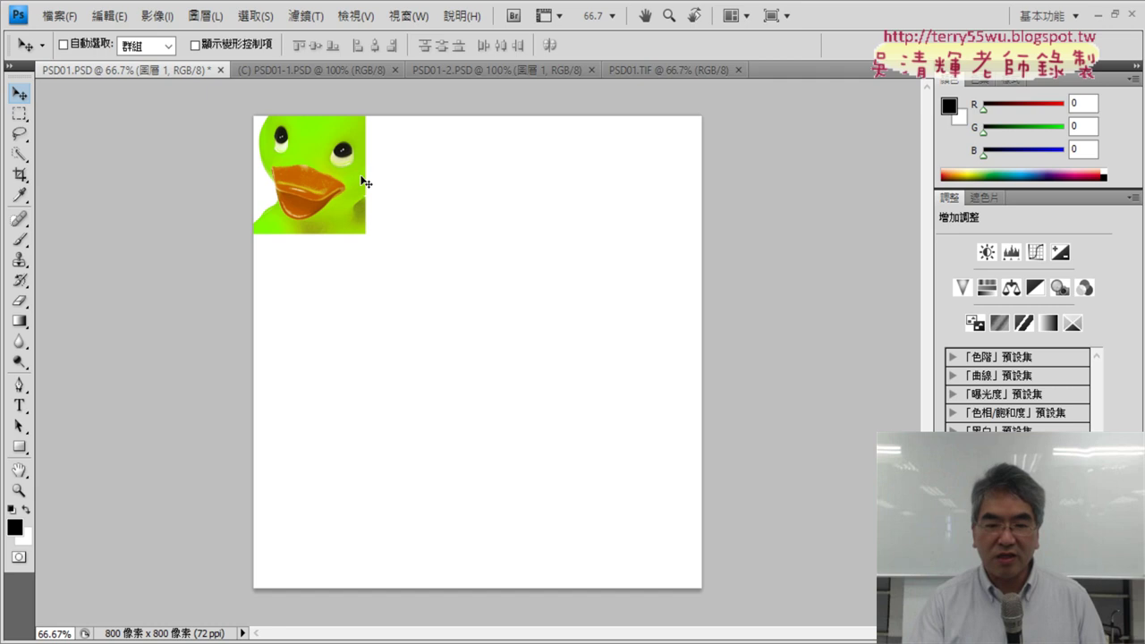
pyautogui.hotkey('ctrl', 'z')
# Annotate the Edit menu's Define Pattern and Fill commands over PSD01-1, then switch to PSD01-2 with 鴨
pyautogui.click(296, 69)
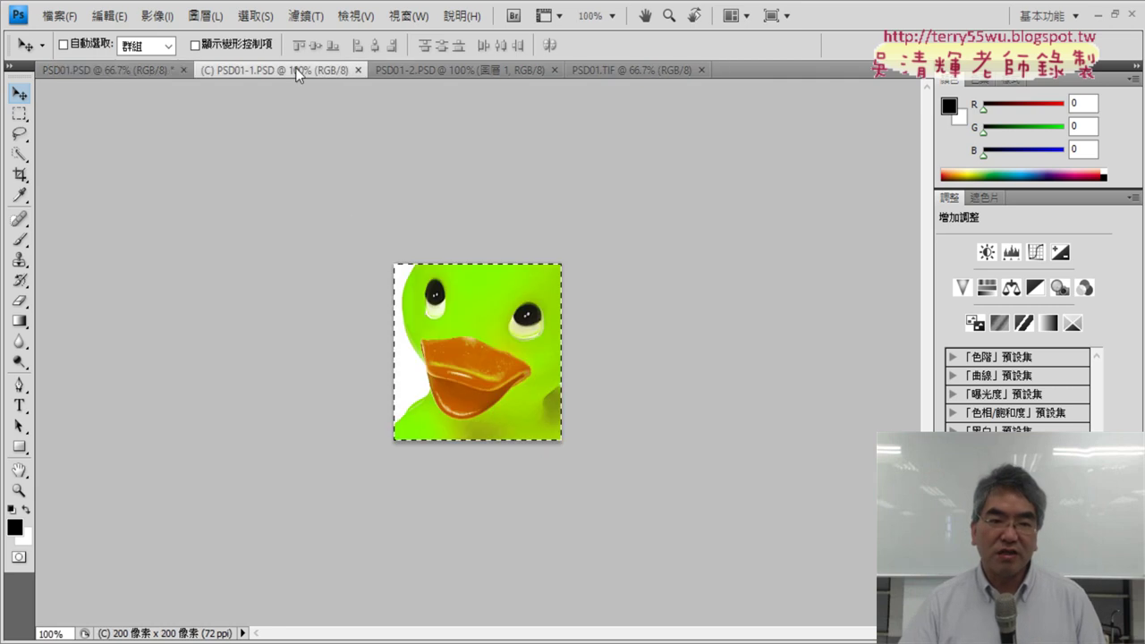
pyautogui.click(112, 18)
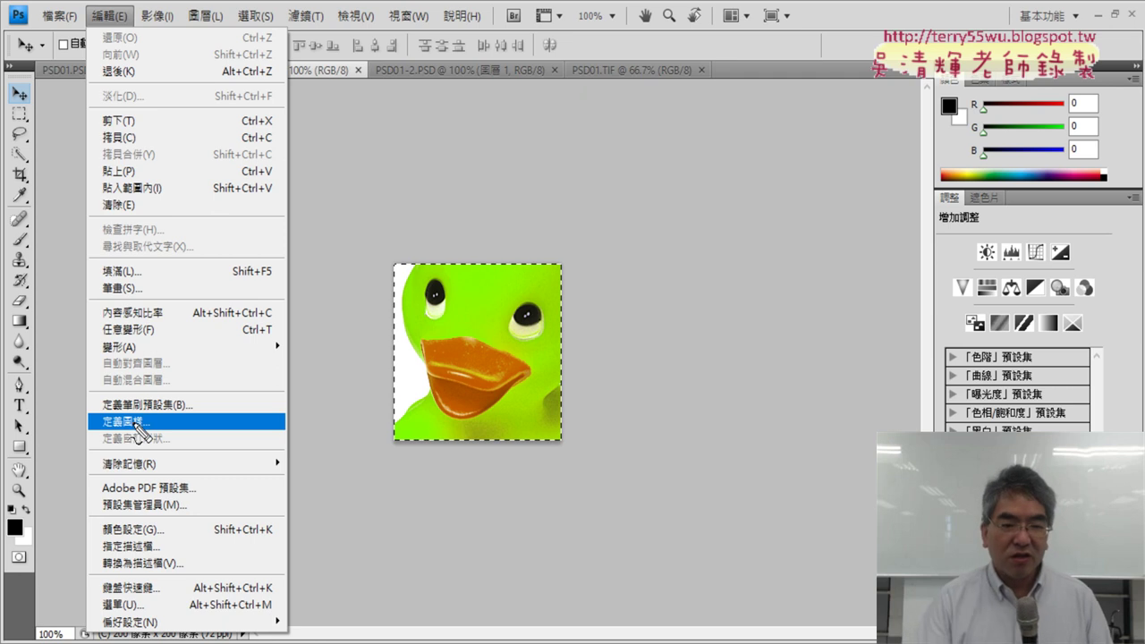
pyautogui.moveTo(100, 416)
pyautogui.mouseDown()
pyautogui.moveTo(96, 433)
pyautogui.moveTo(152, 428)
pyautogui.mouseUp()
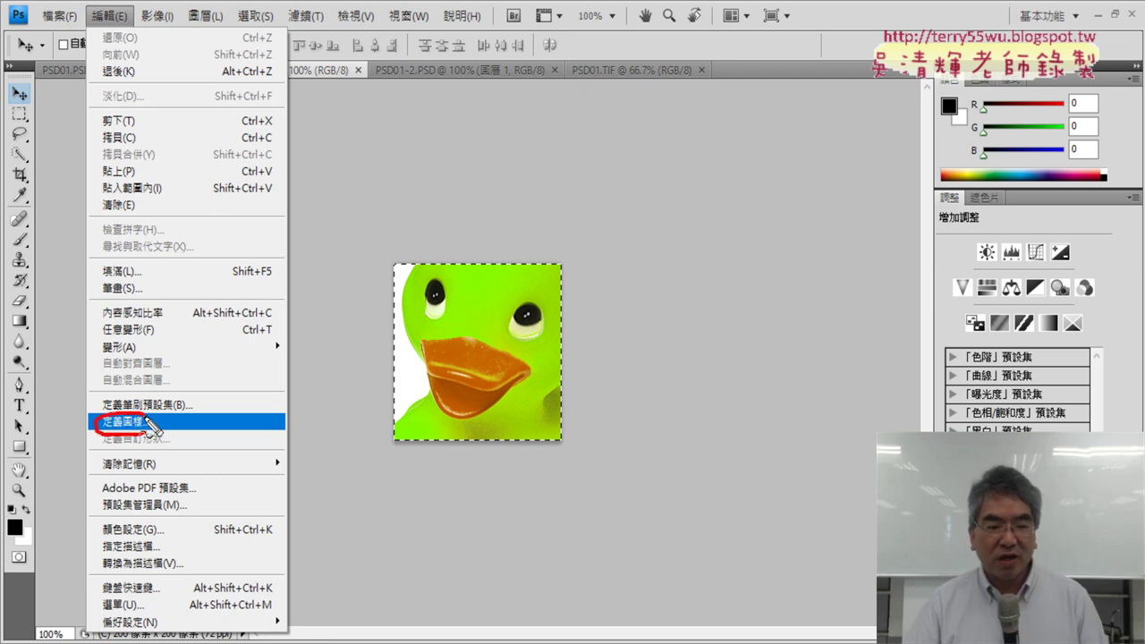
pyautogui.moveTo(520, 472)
pyautogui.mouseDown()
pyautogui.moveTo(452, 474)
pyautogui.moveTo(605, 309)
pyautogui.moveTo(490, 481)
pyautogui.mouseUp()
pyautogui.moveTo(362, 412)
pyautogui.mouseDown()
pyautogui.moveTo(184, 422)
pyautogui.moveTo(217, 446)
pyautogui.mouseUp()
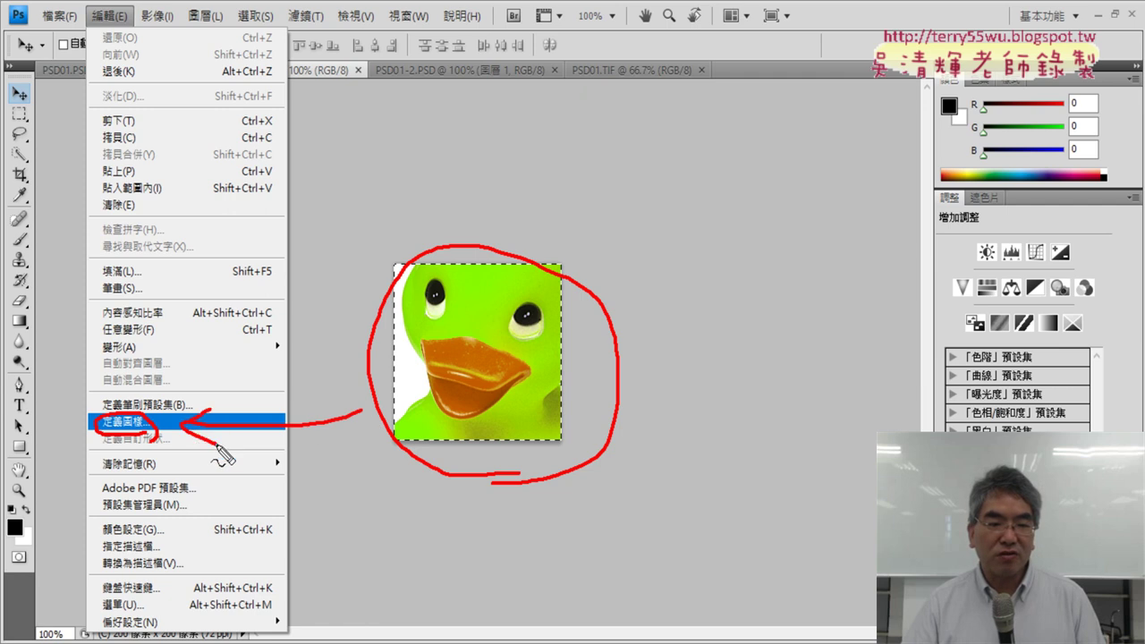
pyautogui.moveTo(134, 286)
pyautogui.mouseDown()
pyautogui.moveTo(125, 259)
pyautogui.moveTo(134, 297)
pyautogui.mouseUp()
pyautogui.moveTo(143, 427); pyautogui.dragTo(132, 440)
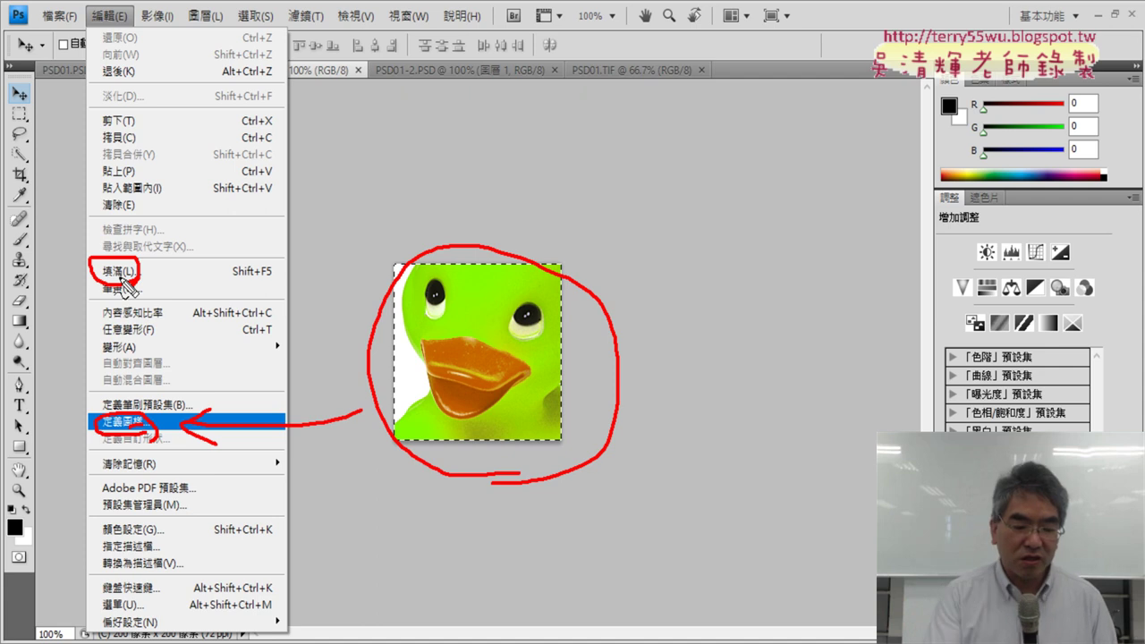
pyautogui.press('Escape')
pyautogui.press('Escape')
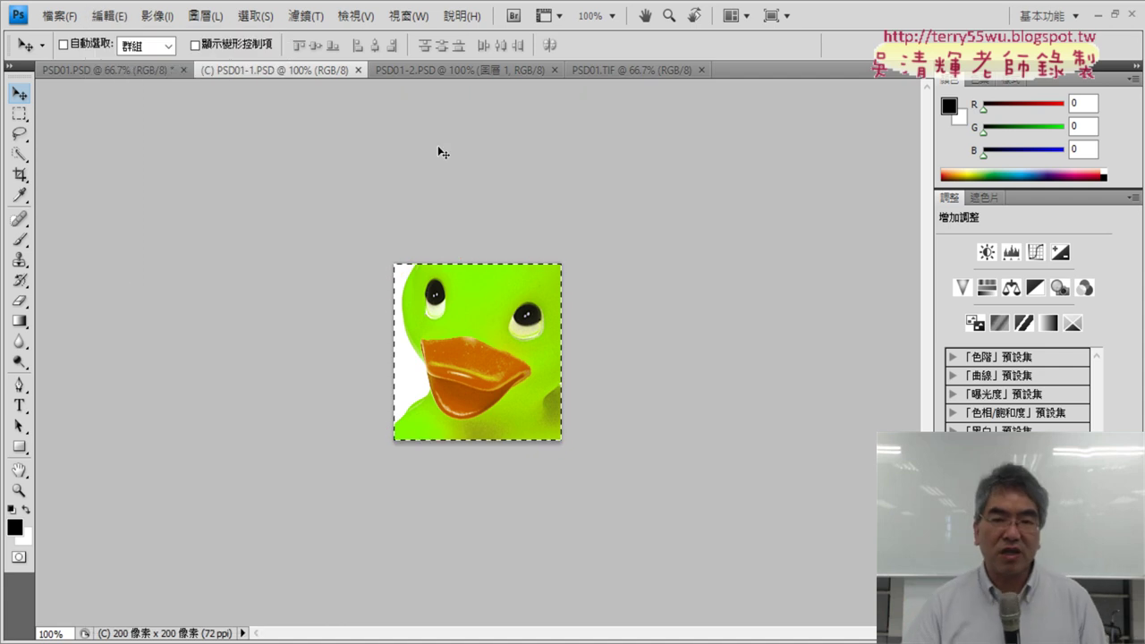
pyautogui.click(476, 68)
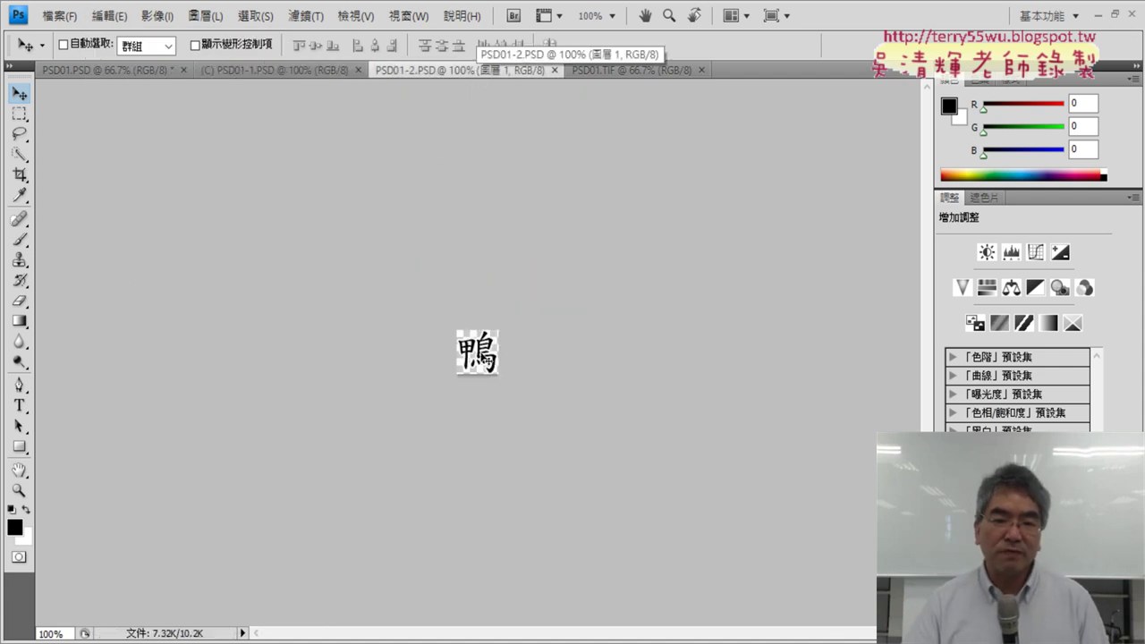